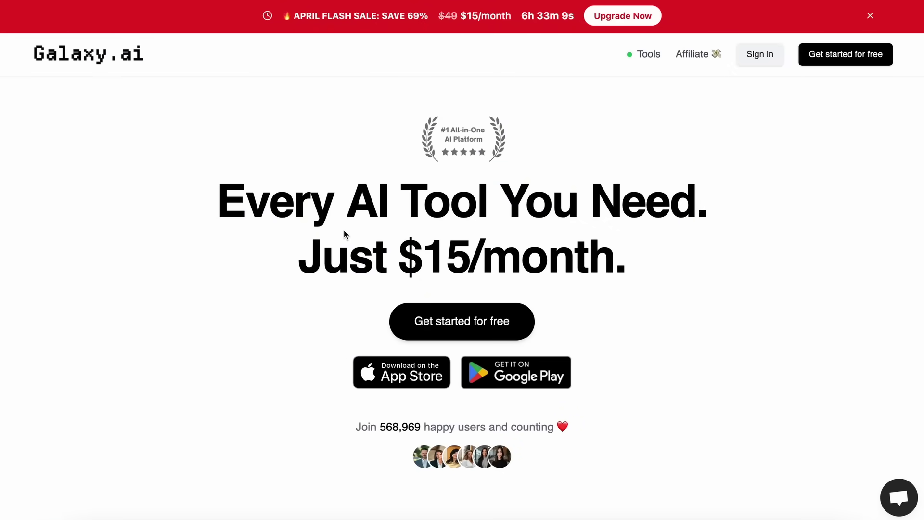
pyautogui.scroll(-2, 318, 238)
pyautogui.scroll(-3, 301, 251)
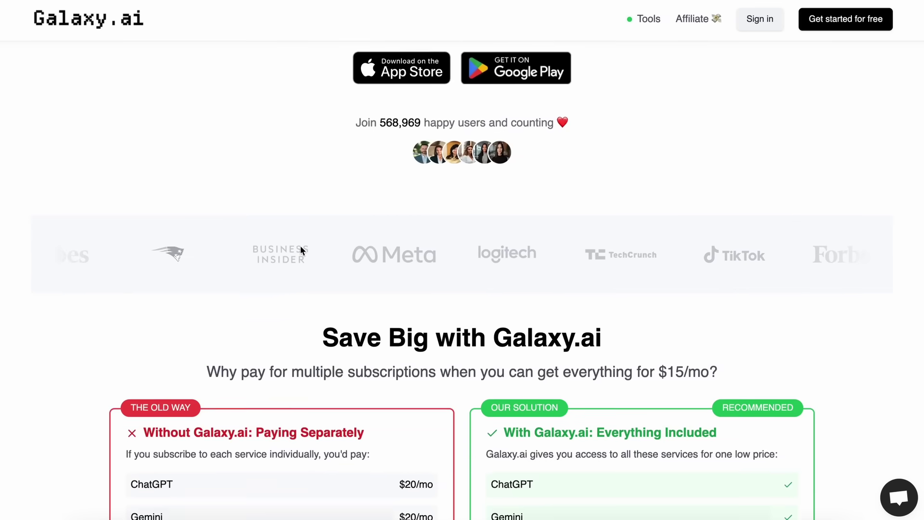
pyautogui.scroll(-2, 301, 250)
pyautogui.scroll(-1, 300, 251)
pyautogui.scroll(-1, 300, 251)
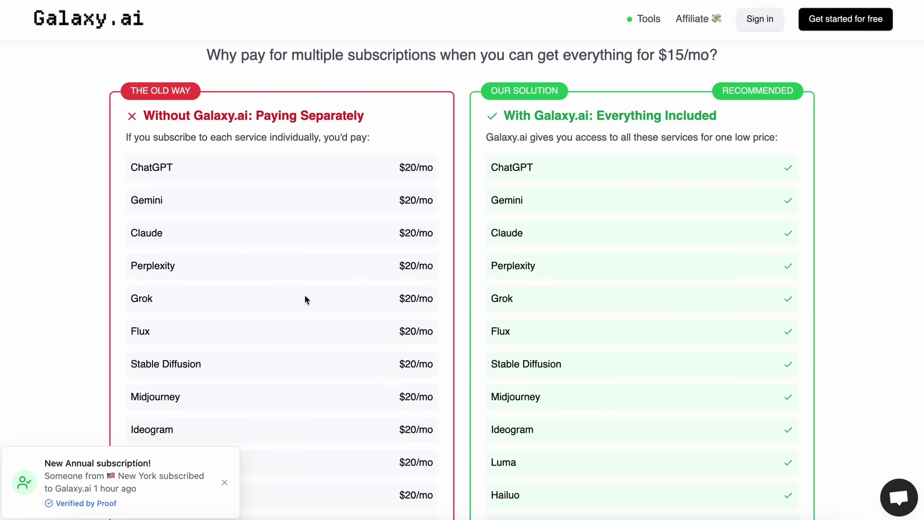
pyautogui.scroll(-1, 302, 328)
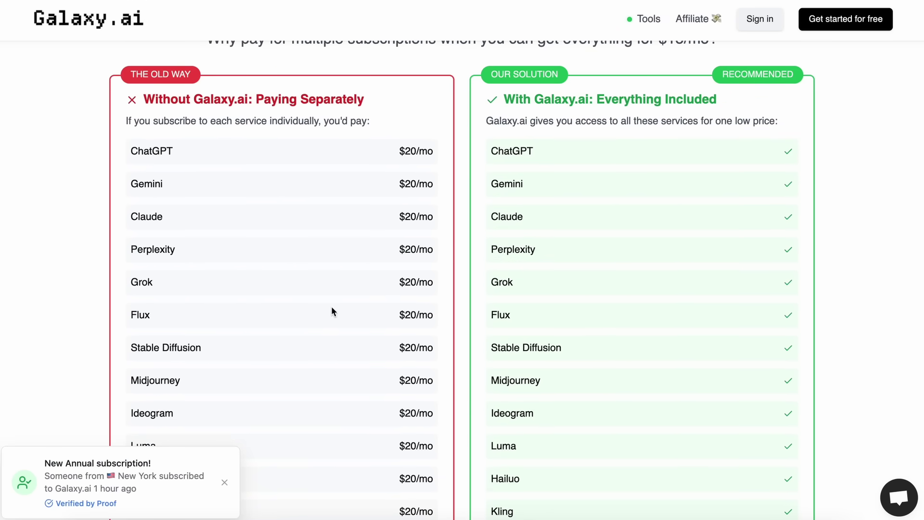
pyautogui.scroll(-4, 333, 310)
pyautogui.scroll(-2, 403, 332)
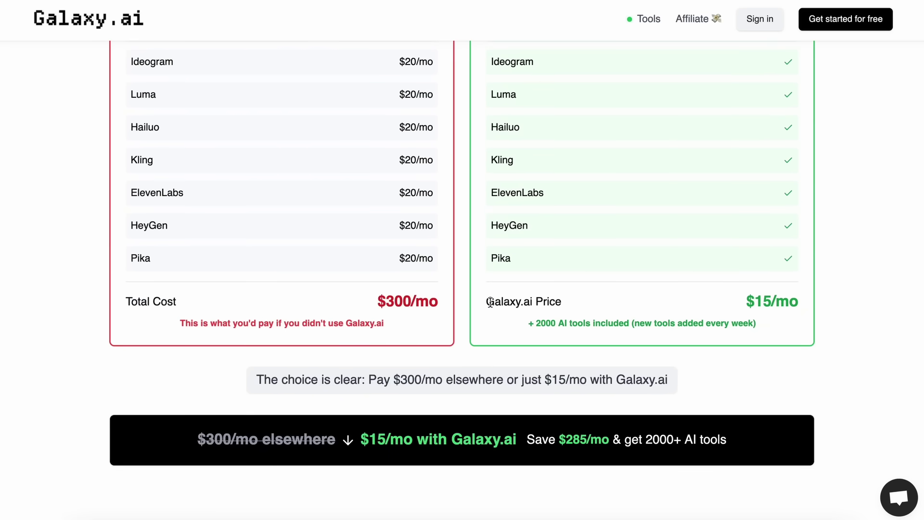
# Highlight the Galaxy.ai price line with included tools, then clear the selection
pyautogui.moveTo(489, 303); pyautogui.dragTo(804, 303)
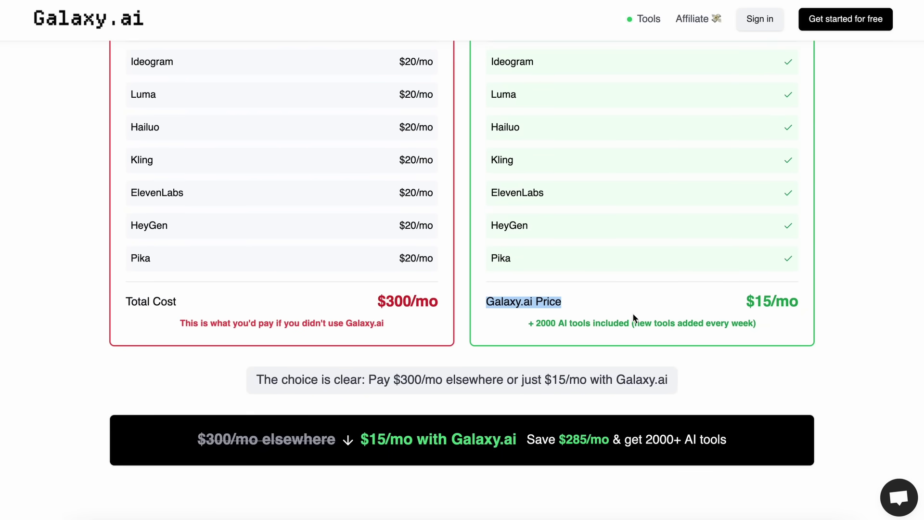
pyautogui.click(800, 307)
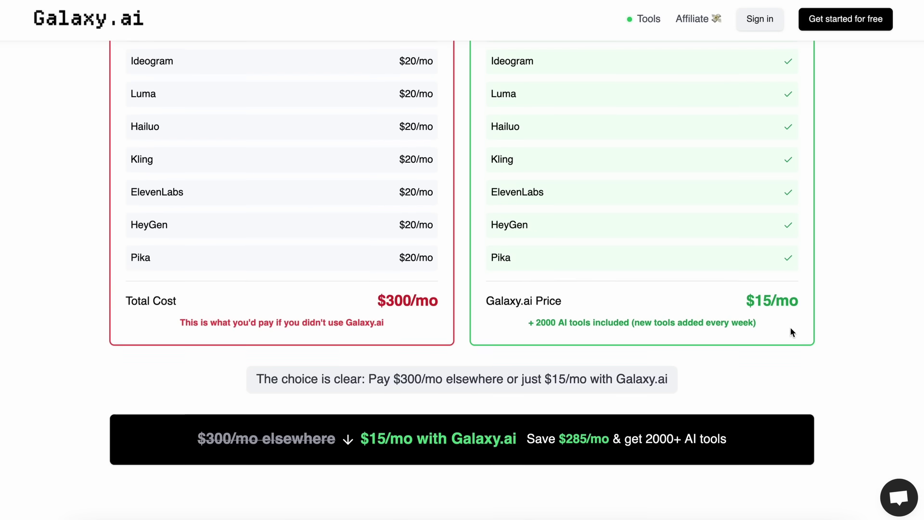
pyautogui.scroll(-1, 790, 331)
pyautogui.scroll(-4, 791, 332)
pyautogui.scroll(-4, 790, 333)
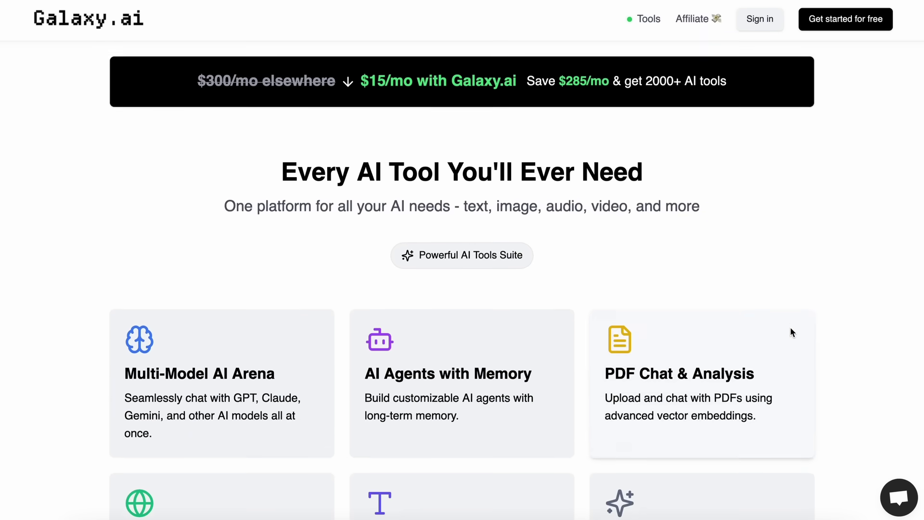
pyautogui.scroll(2, 791, 332)
pyautogui.scroll(-2, 791, 332)
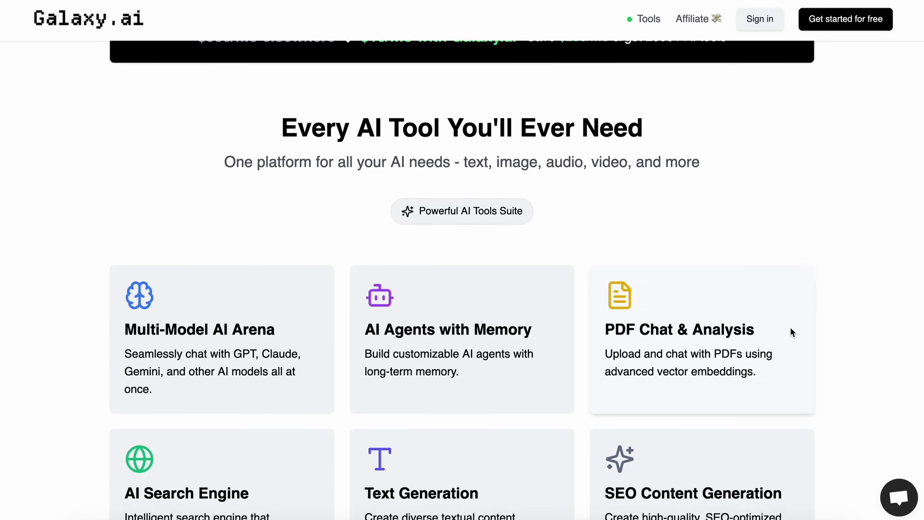
pyautogui.scroll(-2, 713, 274)
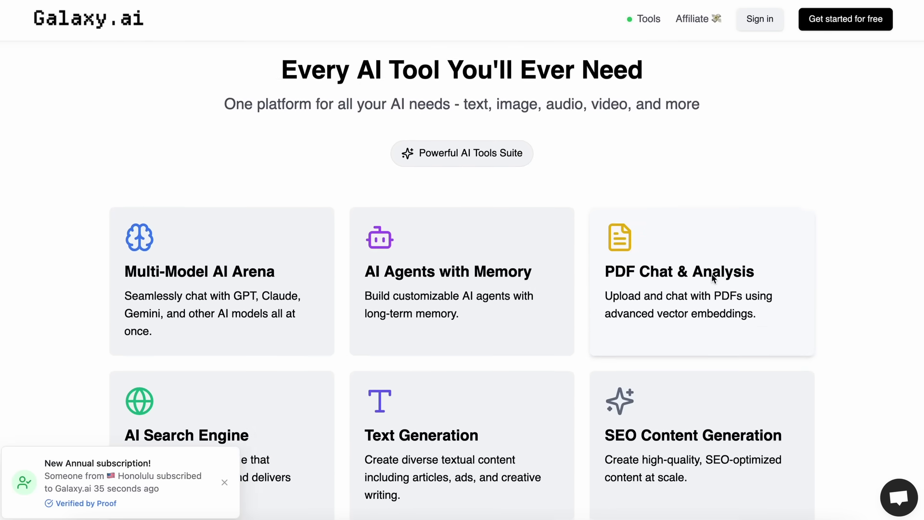
pyautogui.scroll(-1, 458, 300)
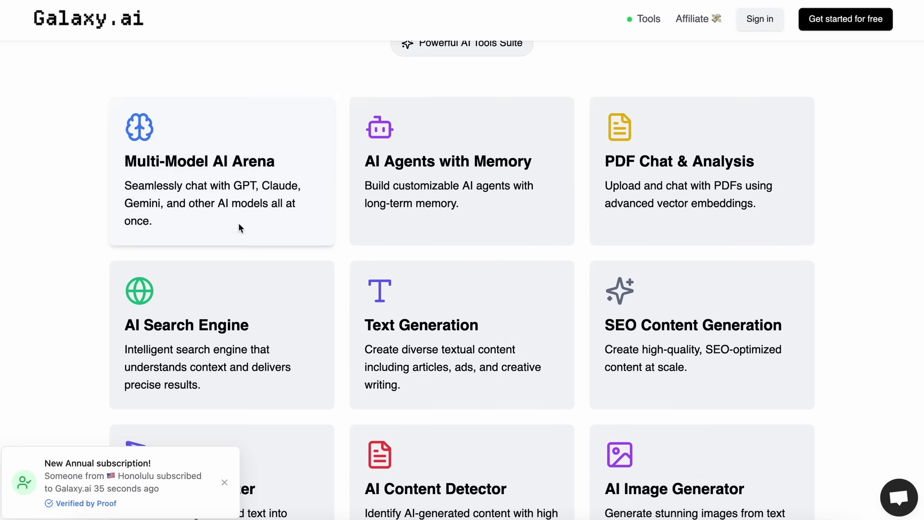
# Highlight the Multi-Model AI Arena, AI Agents with Memory, PDF Chat and AI Search Engine card descriptions
pyautogui.moveTo(161, 225); pyautogui.dragTo(131, 170)
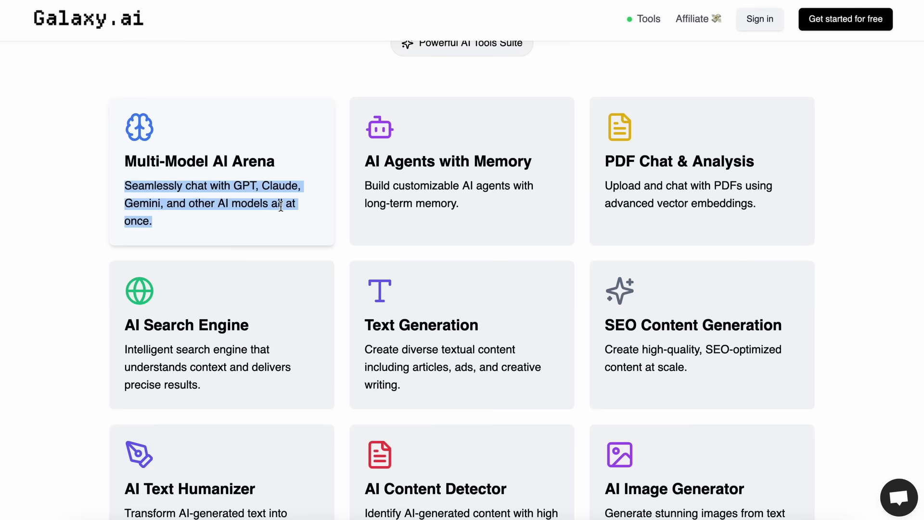
pyautogui.moveTo(466, 207); pyautogui.dragTo(344, 192)
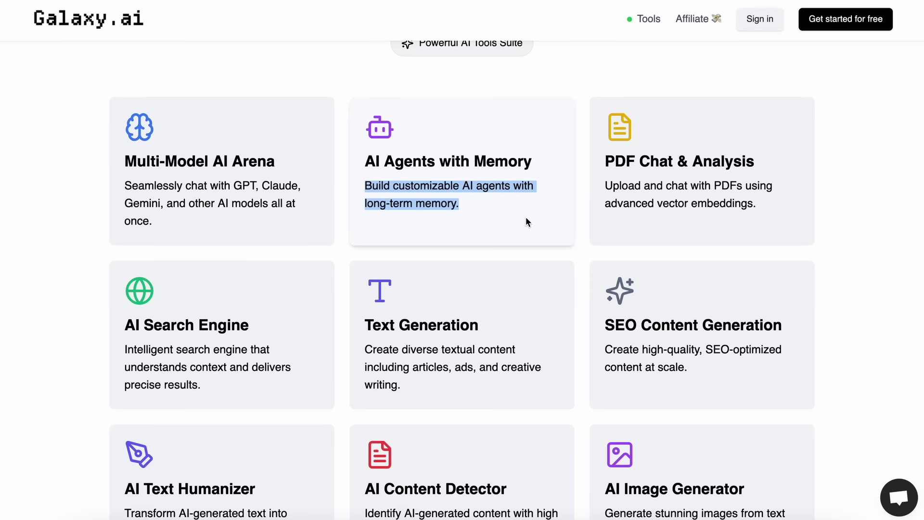
pyautogui.moveTo(775, 208); pyautogui.dragTo(603, 188)
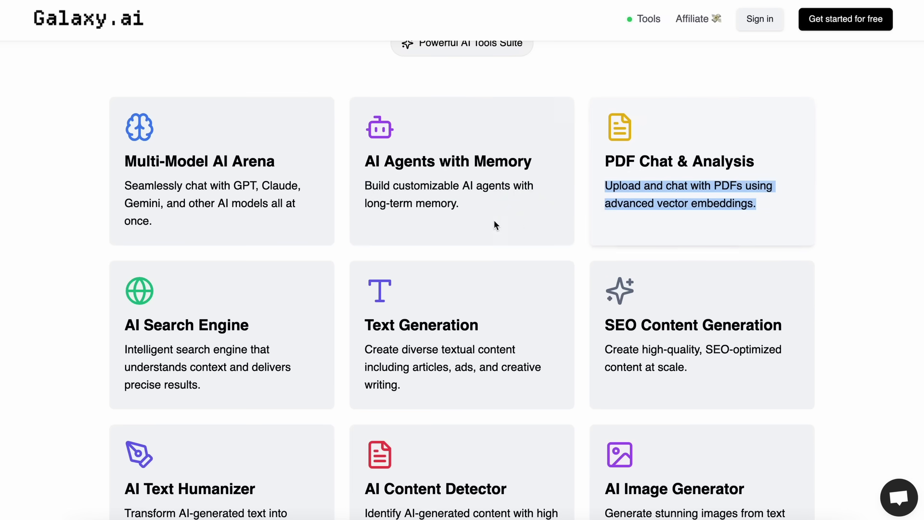
pyautogui.moveTo(228, 386); pyautogui.dragTo(123, 351)
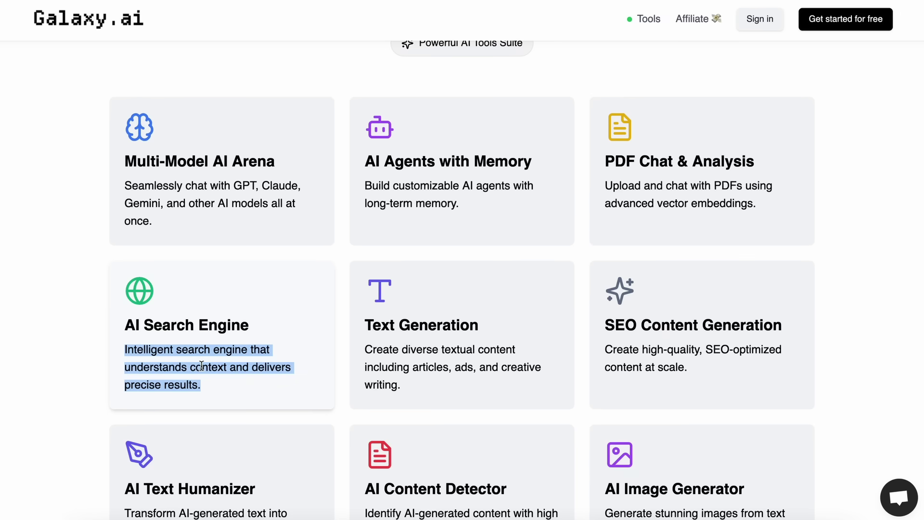
pyautogui.scroll(-1, 218, 381)
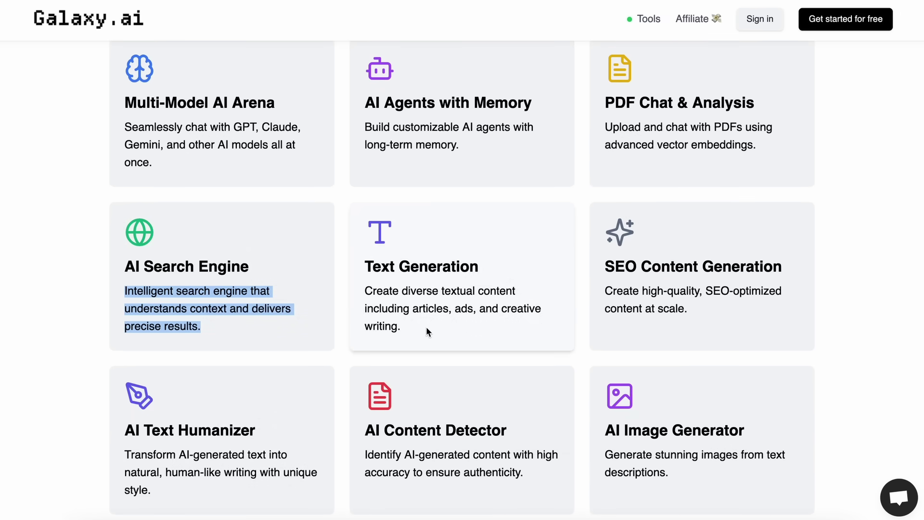
pyautogui.scroll(-3, 381, 375)
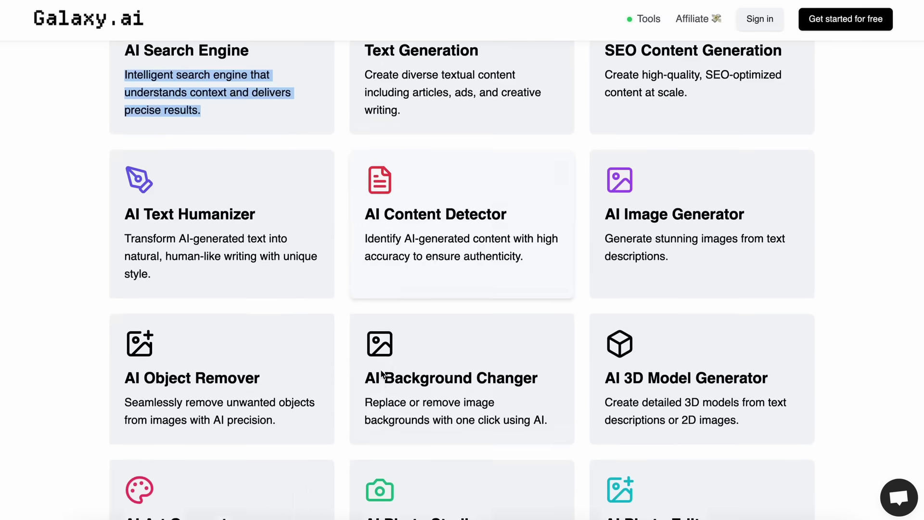
pyautogui.scroll(-3, 382, 374)
pyautogui.scroll(-3, 382, 374)
pyautogui.scroll(-2, 382, 375)
pyautogui.scroll(-1, 381, 374)
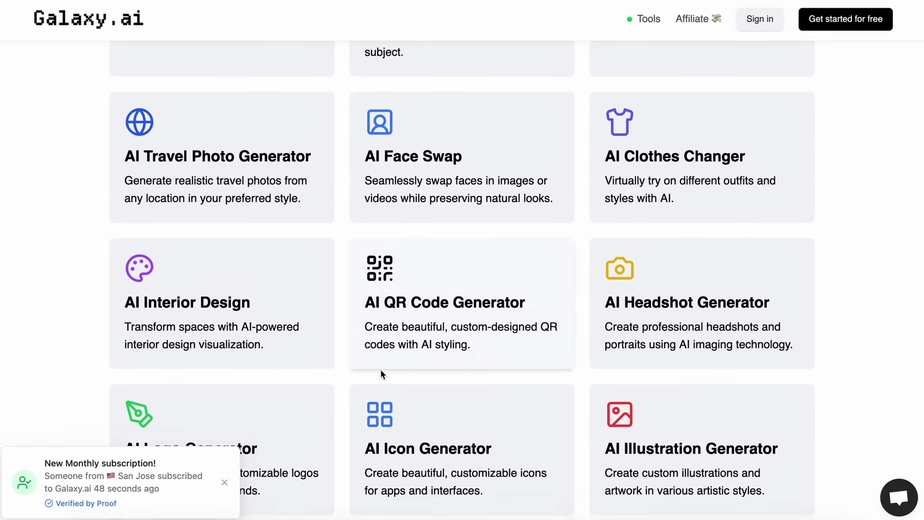
pyautogui.scroll(-2, 381, 374)
pyautogui.scroll(-3, 381, 375)
pyautogui.scroll(-5, 382, 374)
pyautogui.scroll(-4, 382, 374)
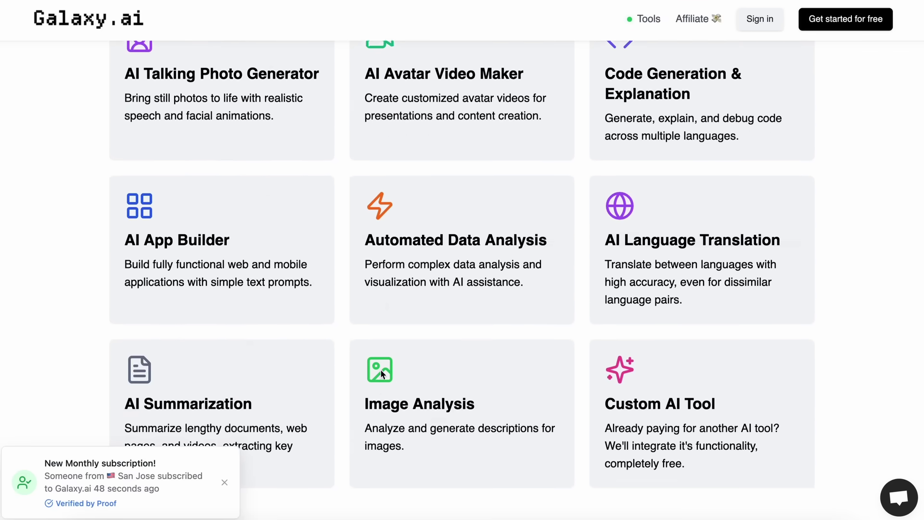
pyautogui.scroll(-4, 382, 374)
pyautogui.scroll(-2, 381, 374)
pyautogui.scroll(-4, 381, 374)
pyautogui.scroll(-5, 380, 369)
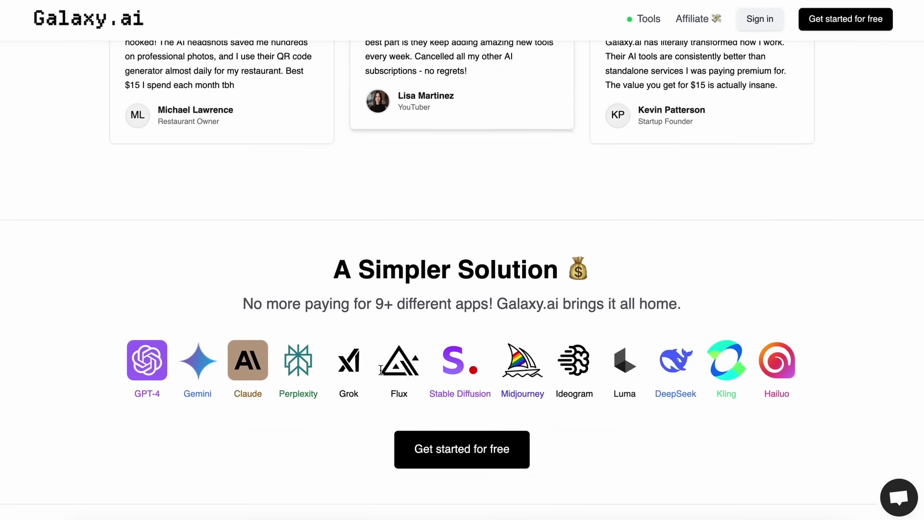
pyautogui.scroll(-3, 381, 369)
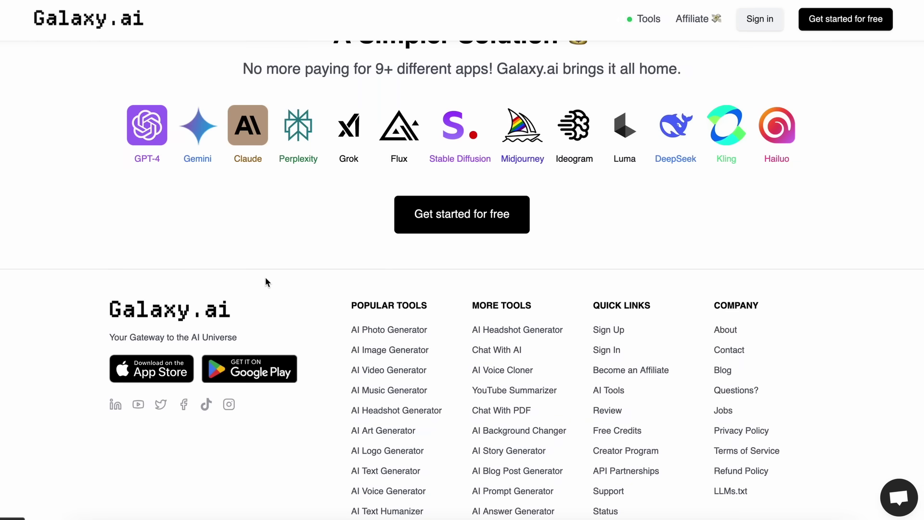
pyautogui.scroll(5, 301, 229)
pyautogui.scroll(5, 301, 229)
pyautogui.scroll(5, 301, 229)
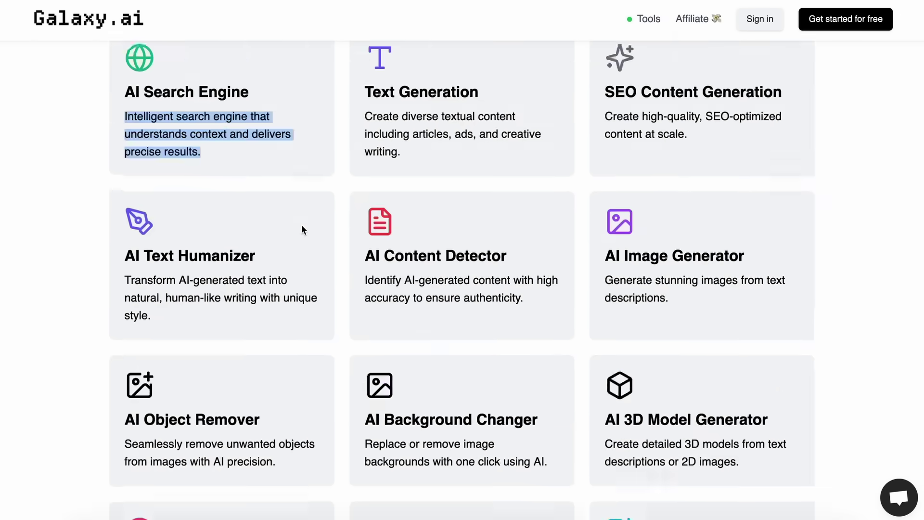
pyautogui.scroll(5, 301, 229)
pyautogui.scroll(10, 302, 226)
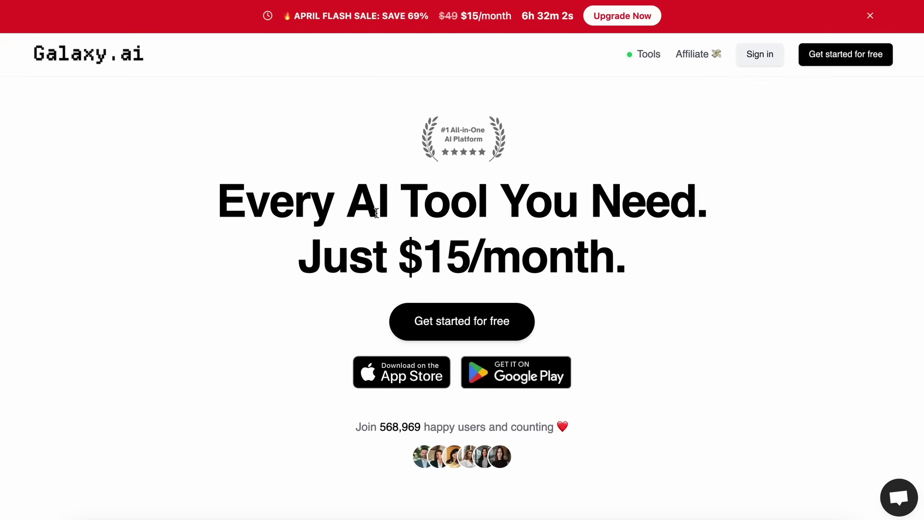
# Bring up the April flash sale offer and highlight its 15 million credits per month line
pyautogui.click(620, 20)
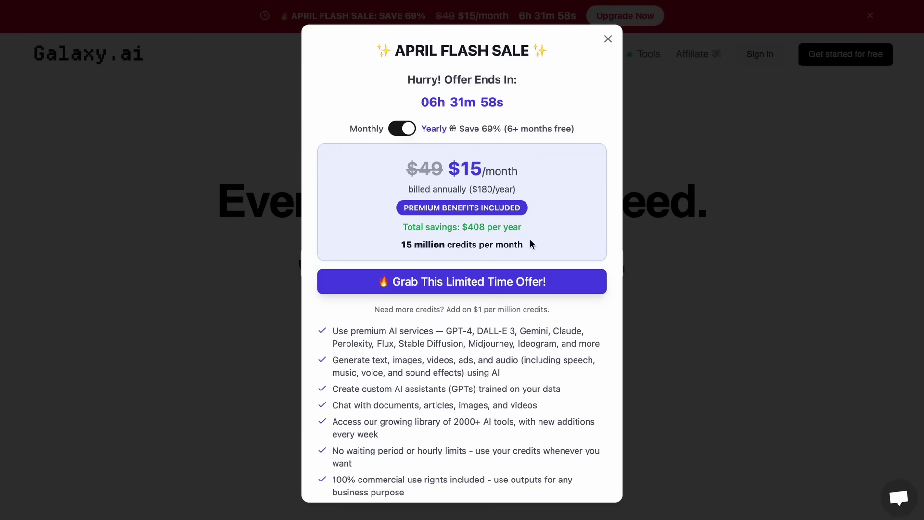
pyautogui.moveTo(531, 245); pyautogui.dragTo(395, 245)
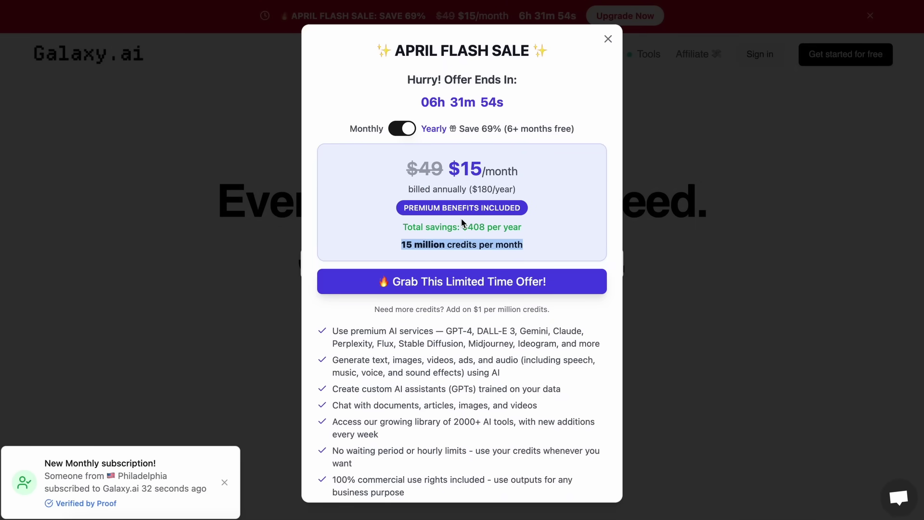
pyautogui.scroll(-2, 497, 372)
pyautogui.scroll(-3, 497, 378)
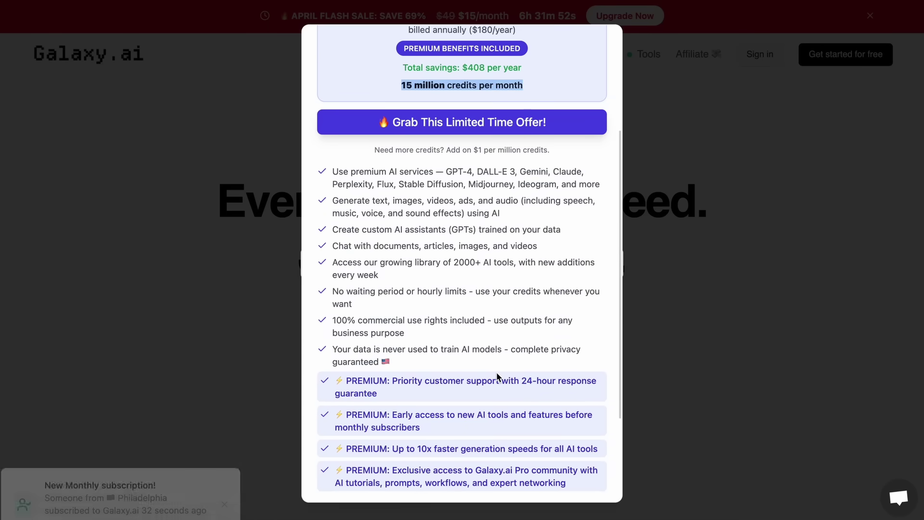
pyautogui.scroll(-2, 491, 332)
pyautogui.scroll(2, 489, 311)
pyautogui.scroll(5, 483, 285)
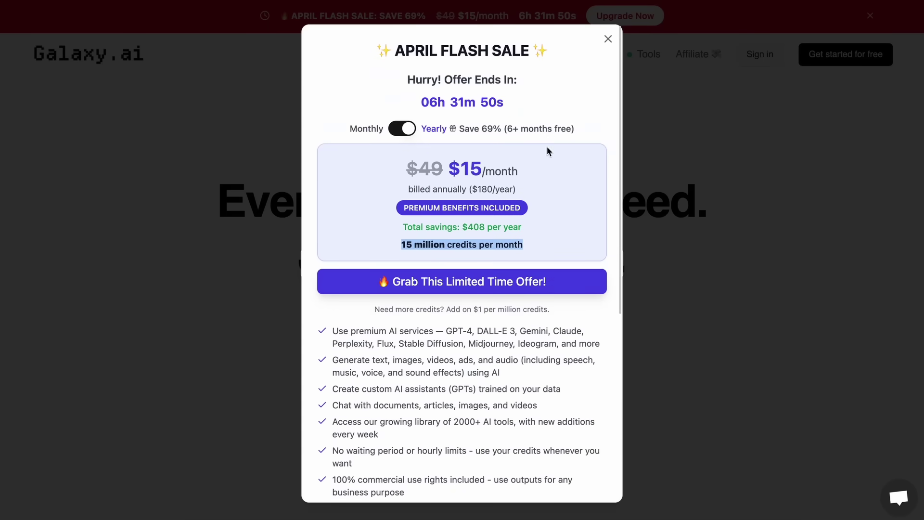
# Close the flash sale offer to return to the Tools catalogue
pyautogui.click(608, 42)
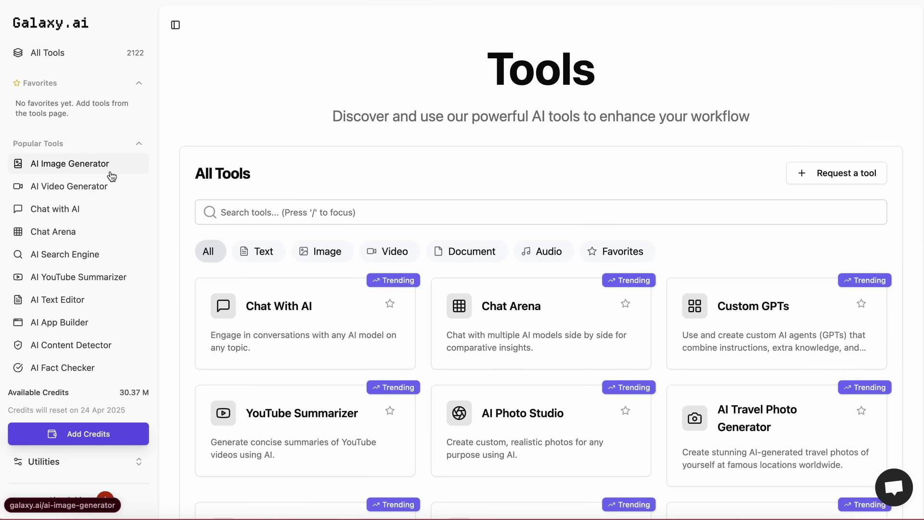
pyautogui.scroll(-3, 277, 299)
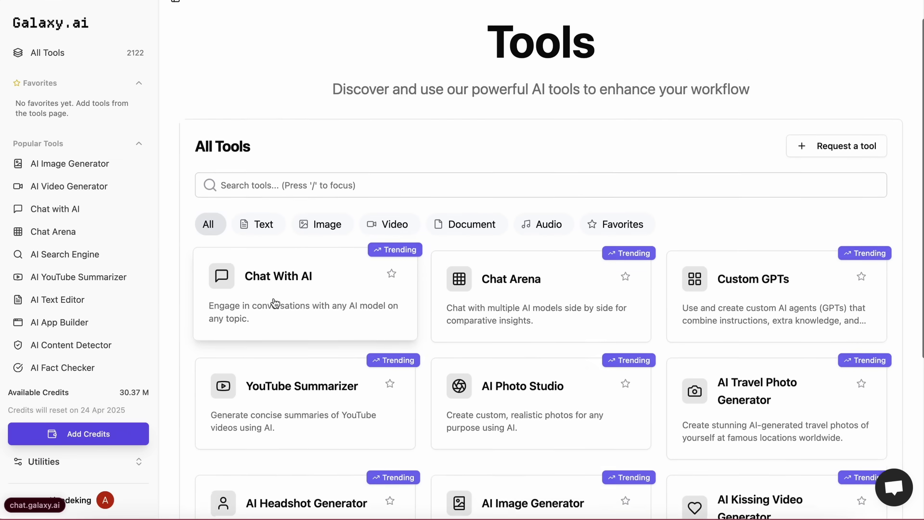
pyautogui.scroll(-2, 273, 302)
pyautogui.scroll(-1, 274, 302)
pyautogui.scroll(-4, 274, 302)
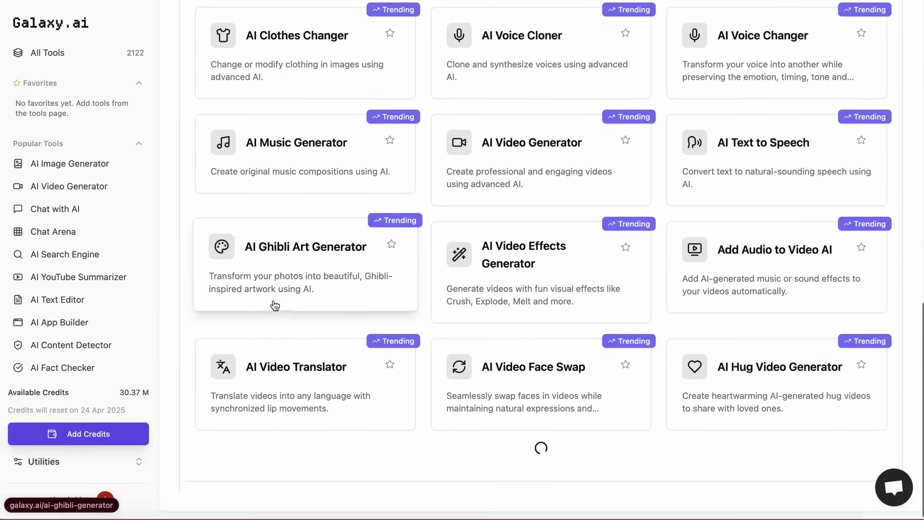
pyautogui.scroll(-2, 274, 302)
pyautogui.scroll(-5, 274, 301)
pyautogui.scroll(-1, 330, 304)
pyautogui.scroll(-5, 272, 305)
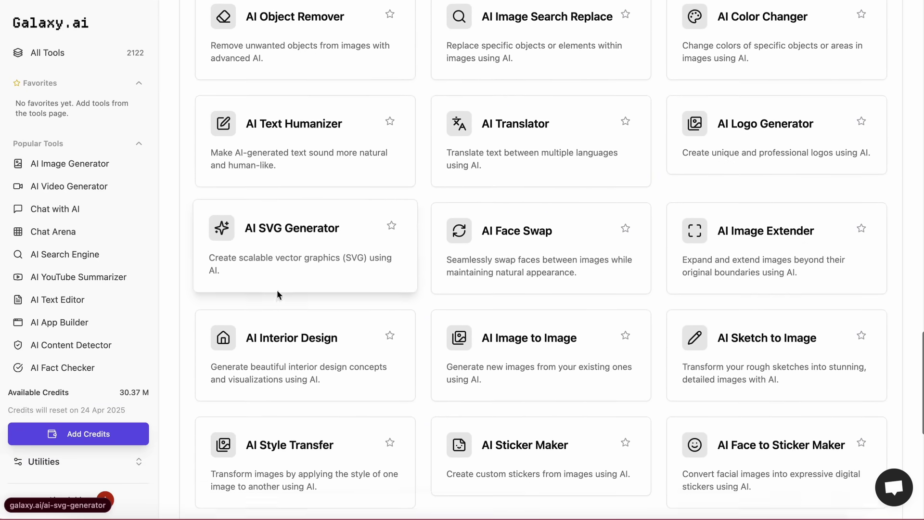
pyautogui.scroll(-1, 307, 245)
pyautogui.scroll(20, 306, 244)
pyautogui.scroll(3, 310, 209)
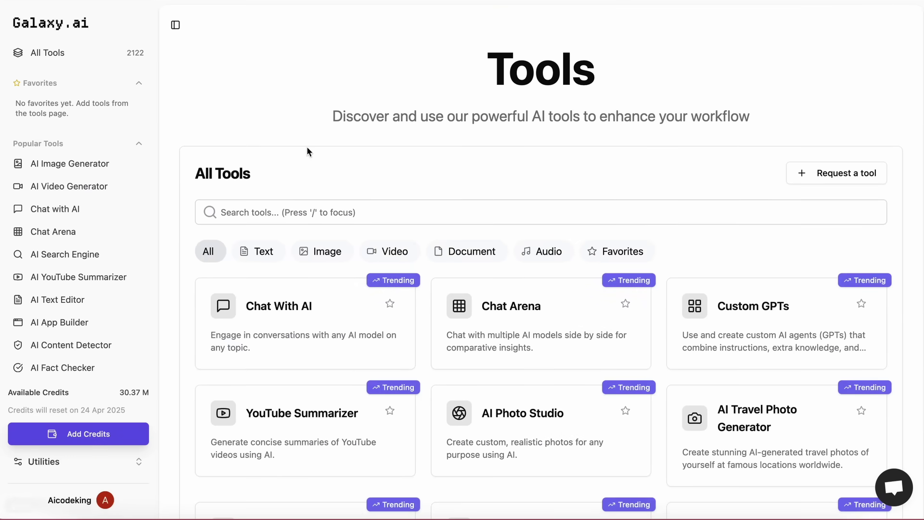
# Enter 'a panda, chilling on a yacht' in the AI Image Generator and bring up the model chooser
pyautogui.click(121, 173)
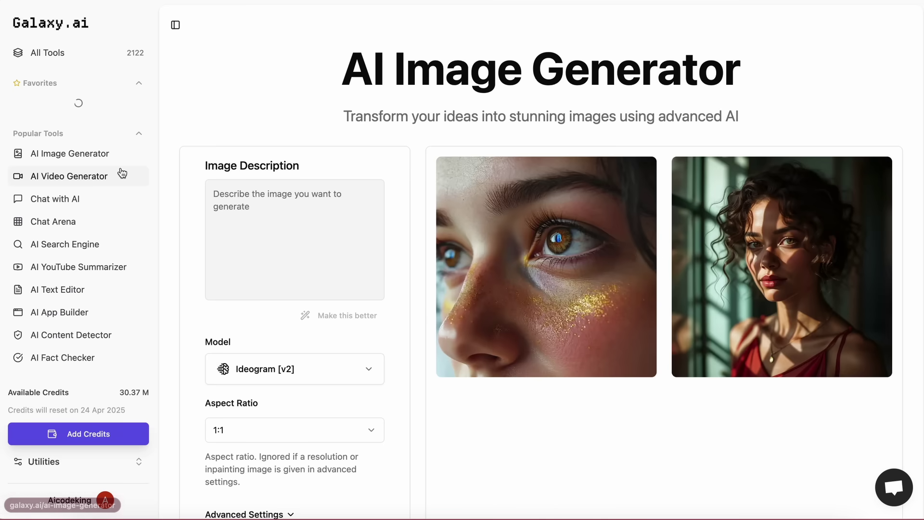
pyautogui.scroll(-2, 318, 150)
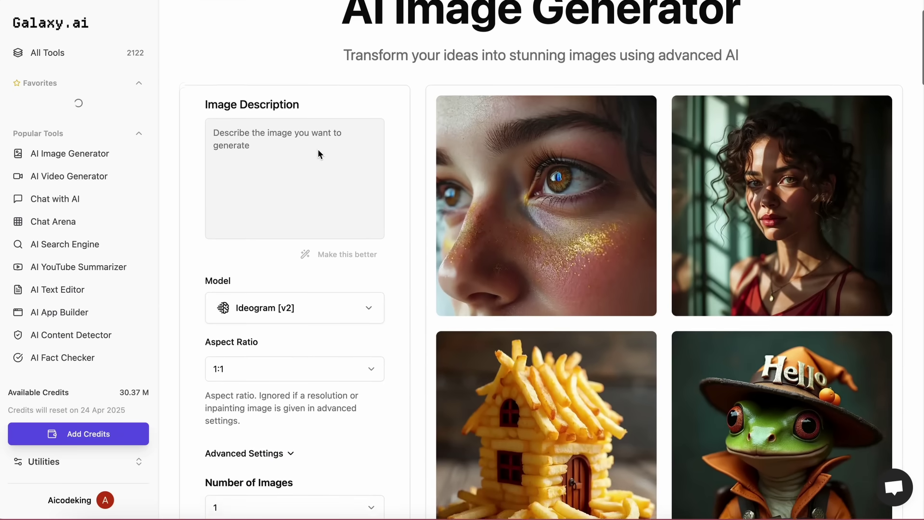
pyautogui.click(275, 121)
pyautogui.write('a panda, chilling on a yacht')
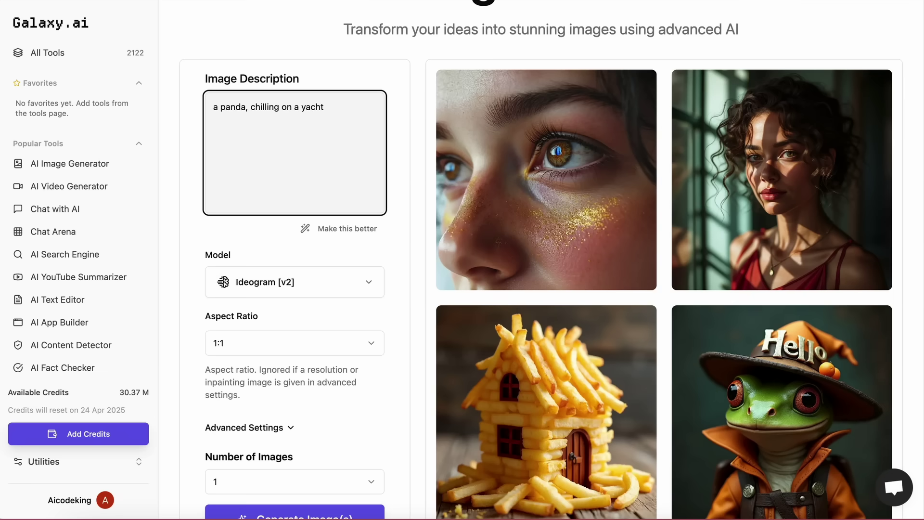
pyautogui.scroll(-2, 289, 208)
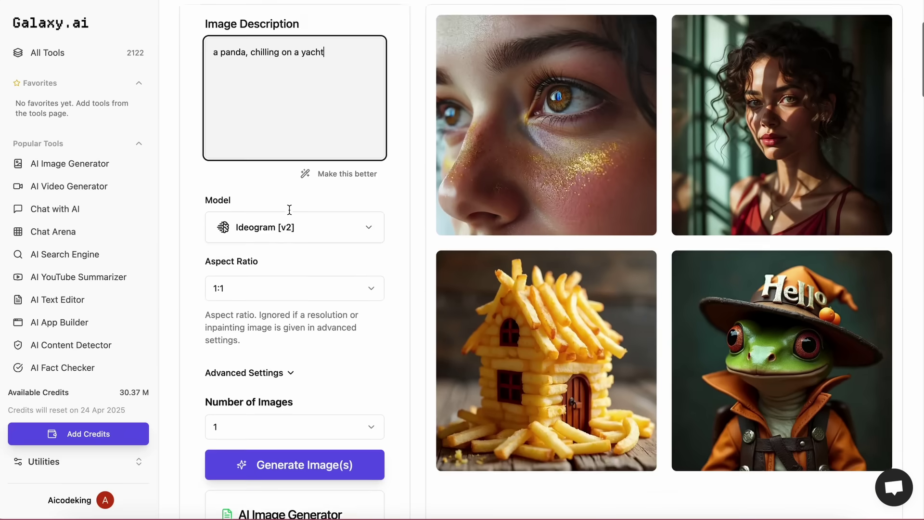
pyautogui.click(309, 182)
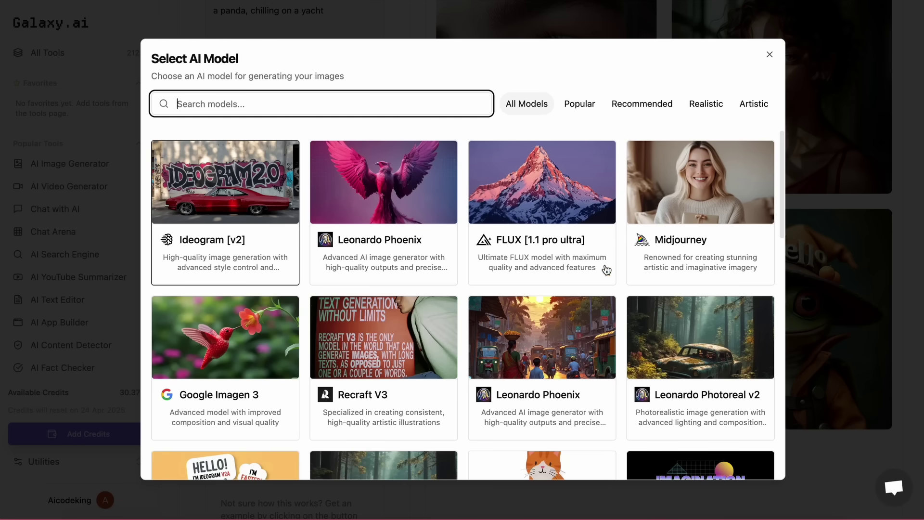
pyautogui.scroll(-2, 548, 274)
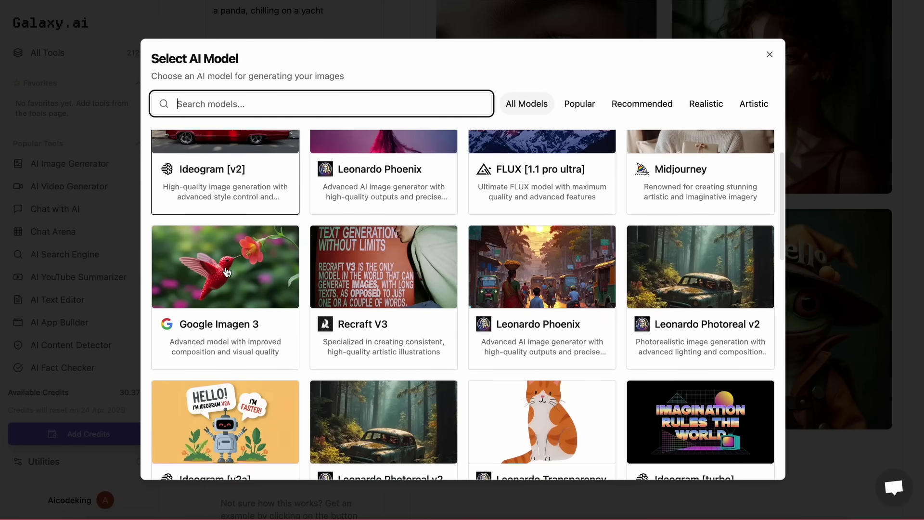
# Generate the panda image with Google Imagen 3 at 16:9 and close the enlarged preview
pyautogui.click(252, 264)
pyautogui.scroll(-1, 299, 373)
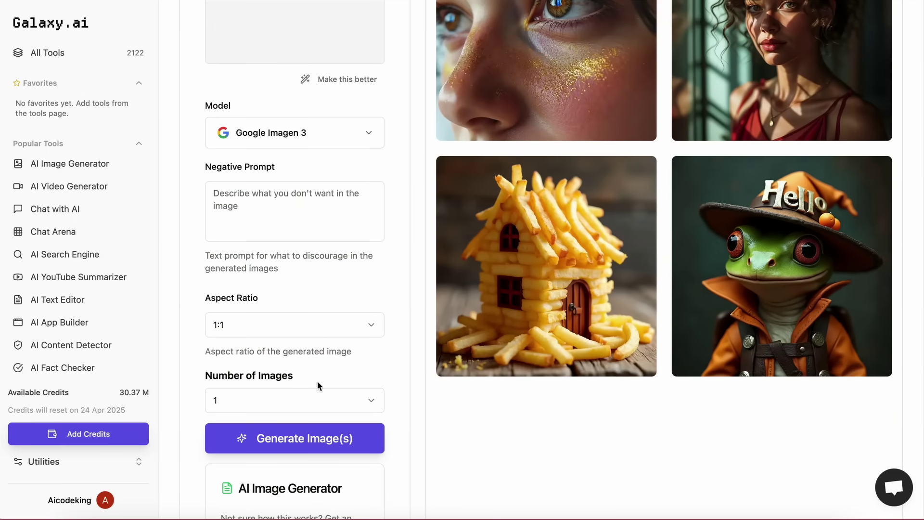
pyautogui.scroll(-3, 324, 399)
pyautogui.scroll(3, 324, 386)
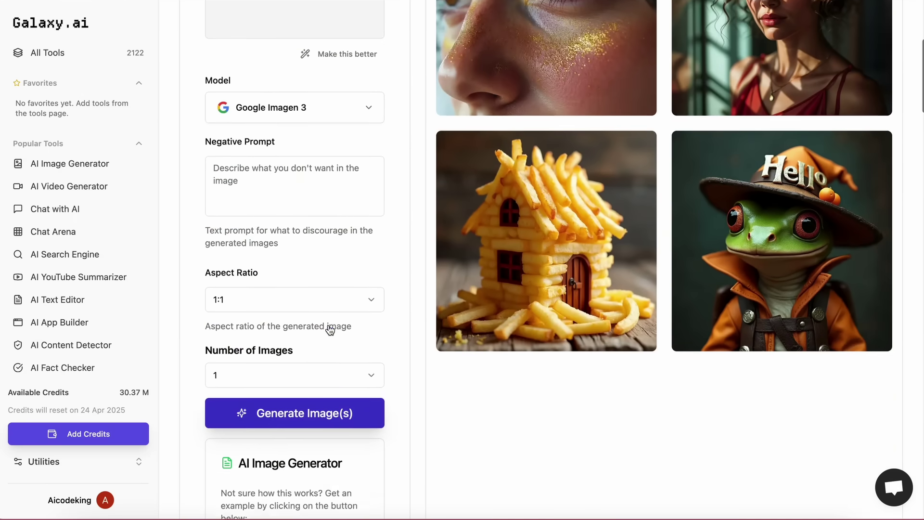
pyautogui.scroll(1, 343, 204)
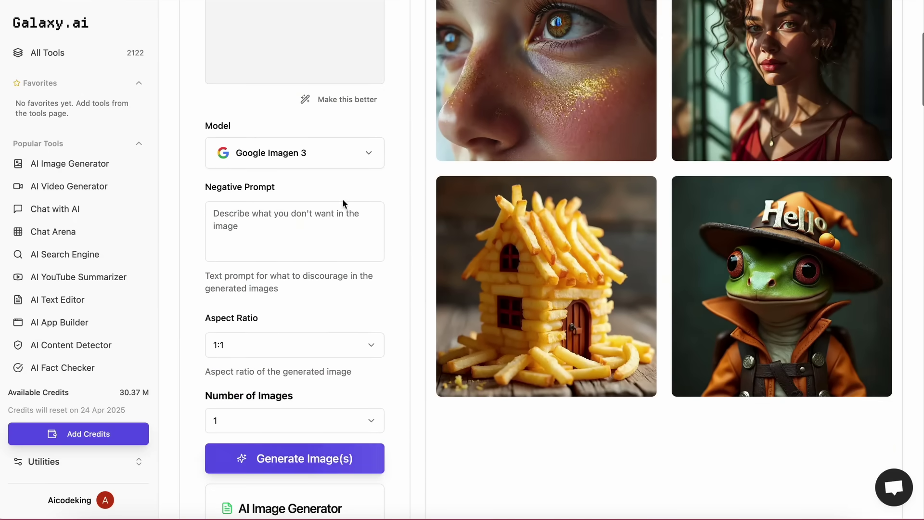
pyautogui.click(311, 339)
pyautogui.click(303, 413)
pyautogui.click(318, 456)
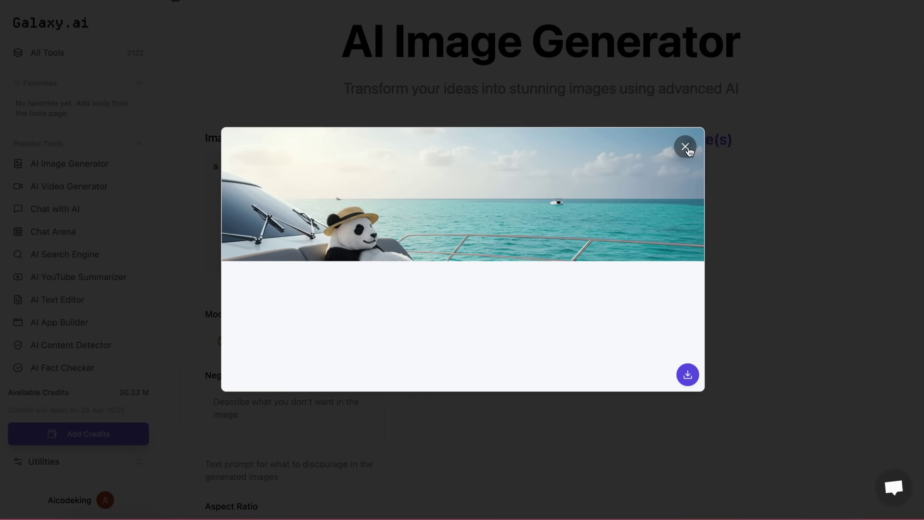
pyautogui.click(685, 148)
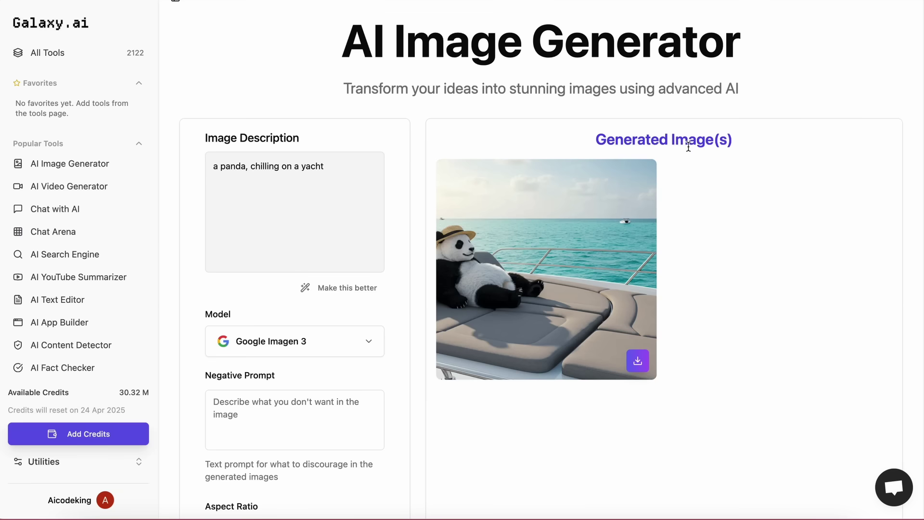
# Choose Veo 2 in the AI Video Generator and enter the fox family forest prompt
pyautogui.click(124, 190)
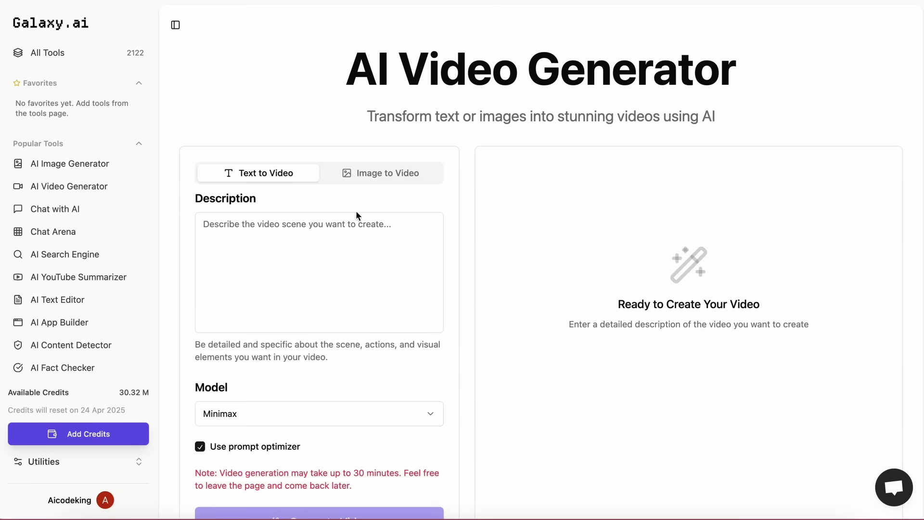
pyautogui.scroll(-2, 356, 314)
pyautogui.scroll(-1, 355, 315)
pyautogui.click(356, 315)
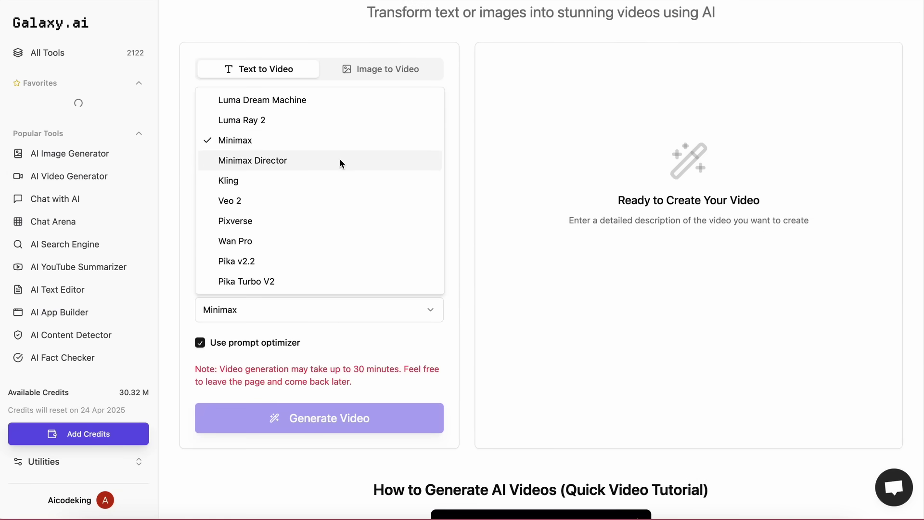
pyautogui.click(329, 199)
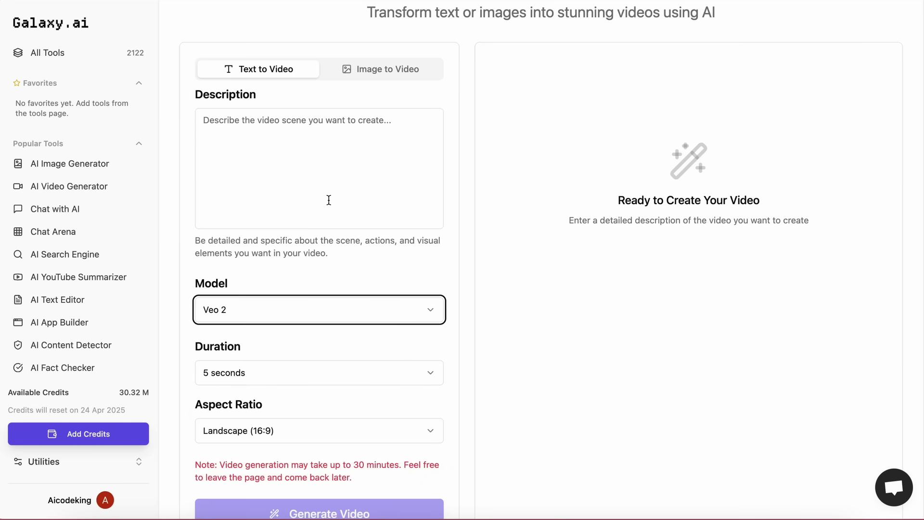
pyautogui.click(321, 192)
pyautogui.write('a family of , in a forest')
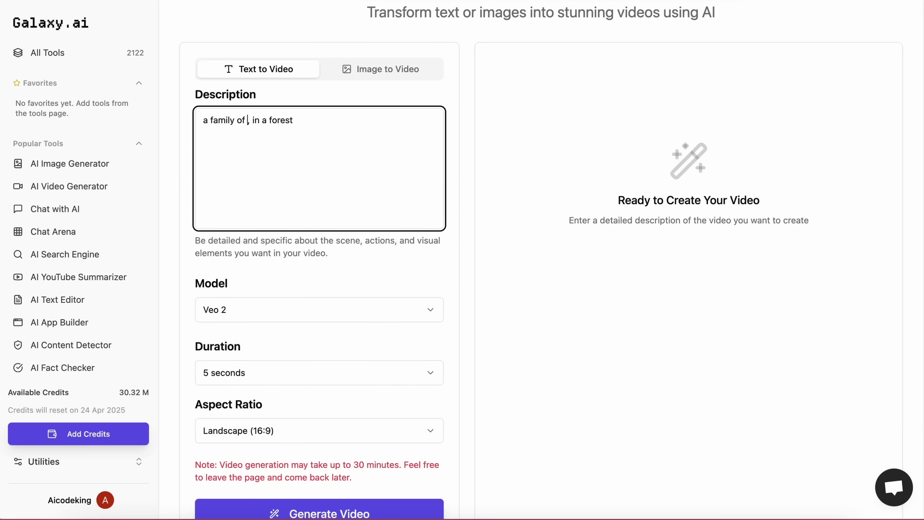
pyautogui.scroll(-2, 310, 319)
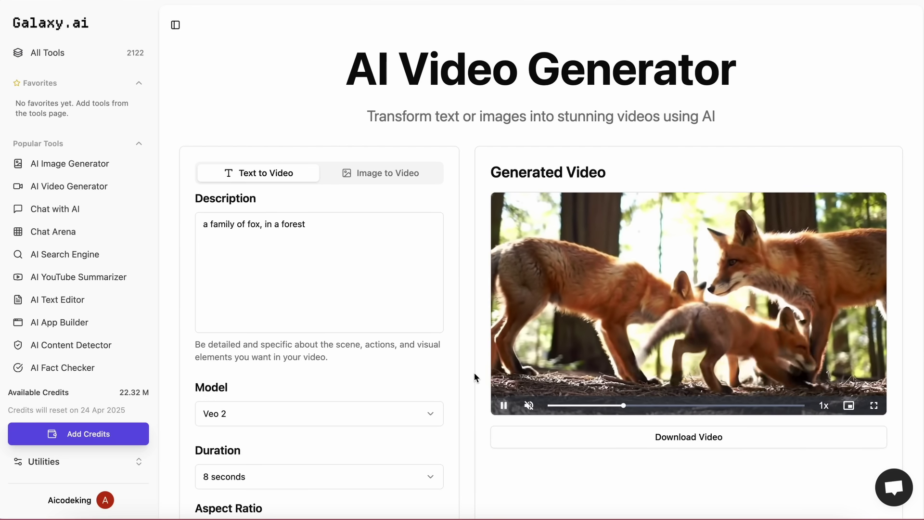
# Switch to Image to Video and play the generated fox video
pyautogui.click(364, 177)
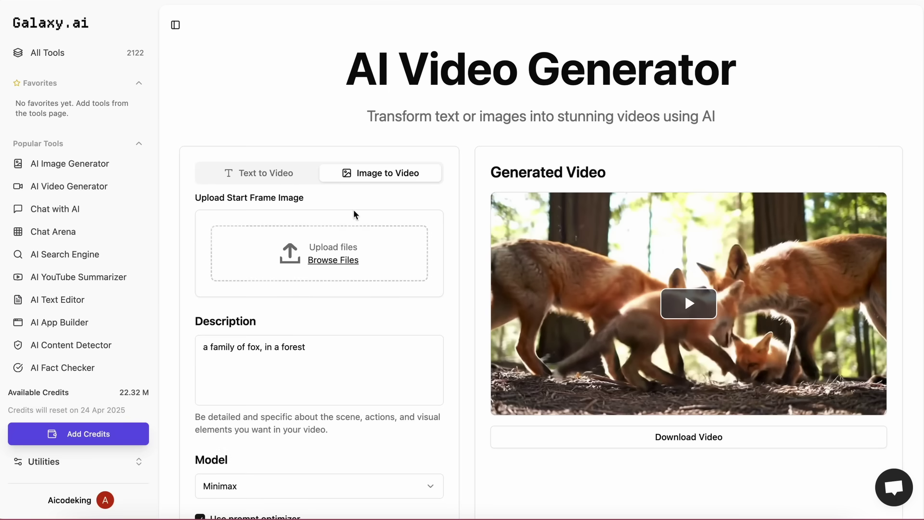
pyautogui.click(689, 303)
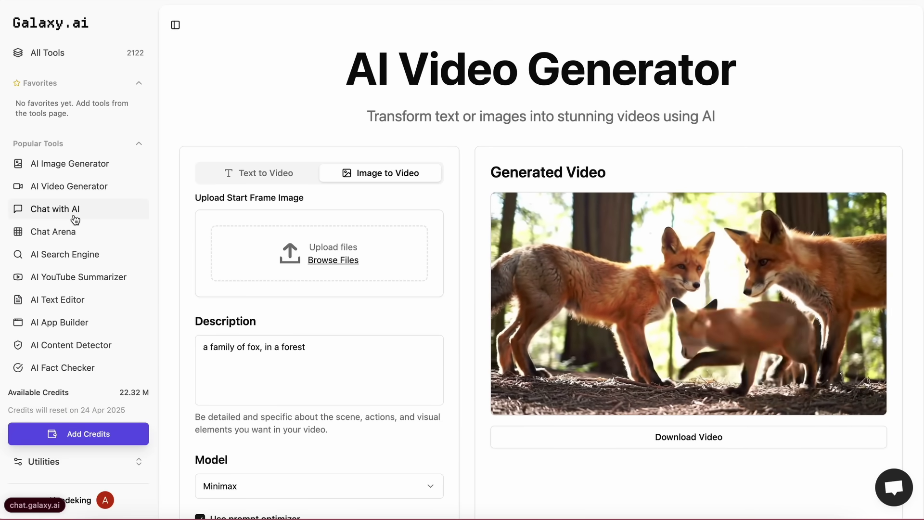
# Browse the chat model catalogue and close it, keeping GPT 4o Mini active
pyautogui.click(75, 220)
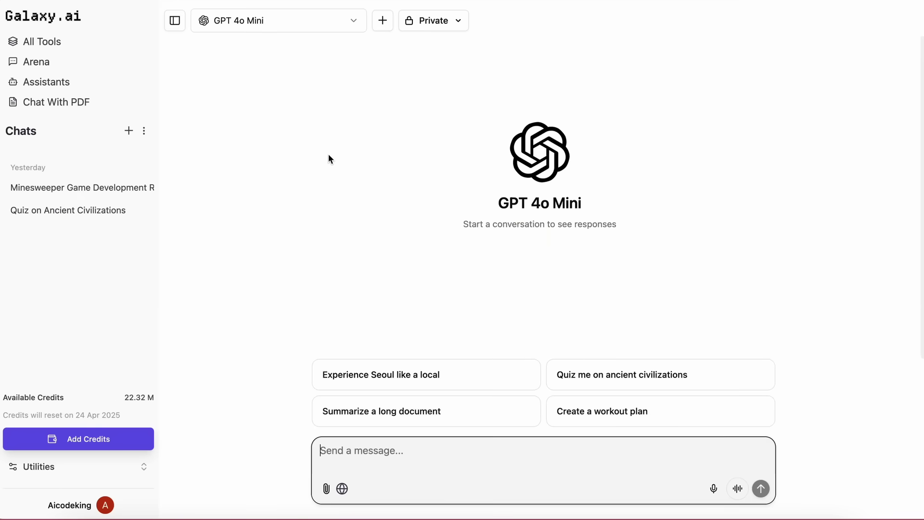
pyautogui.click(281, 22)
pyautogui.scroll(-2, 394, 268)
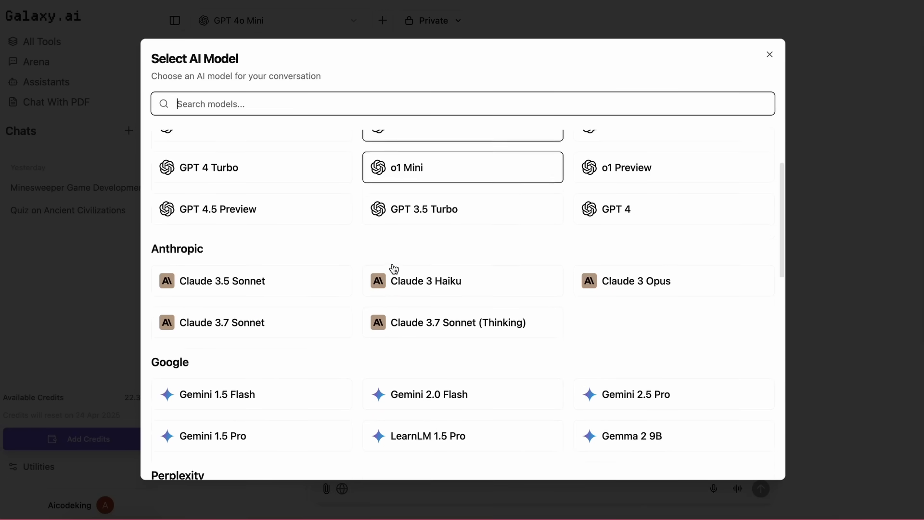
pyautogui.scroll(-2, 394, 268)
pyautogui.scroll(-3, 393, 269)
pyautogui.scroll(-1, 394, 269)
pyautogui.scroll(-3, 394, 268)
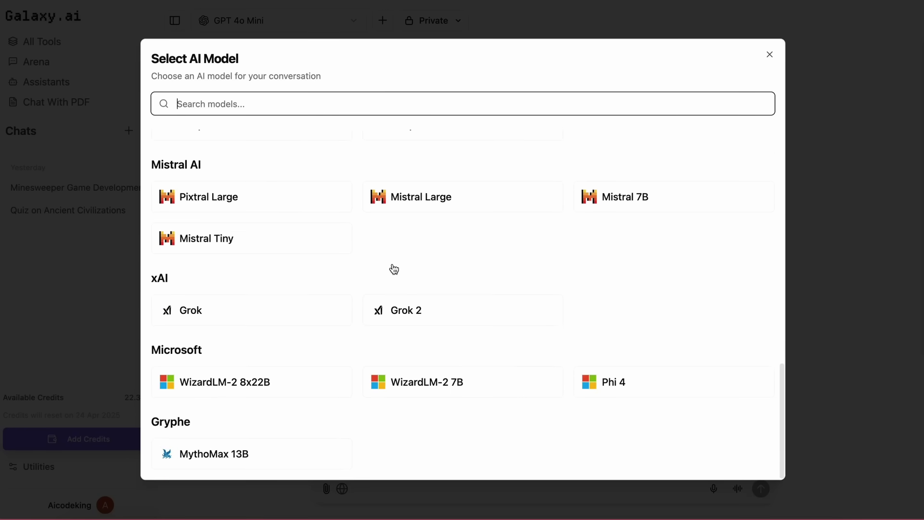
pyautogui.scroll(2, 394, 269)
pyautogui.scroll(5, 394, 268)
pyautogui.scroll(1, 393, 269)
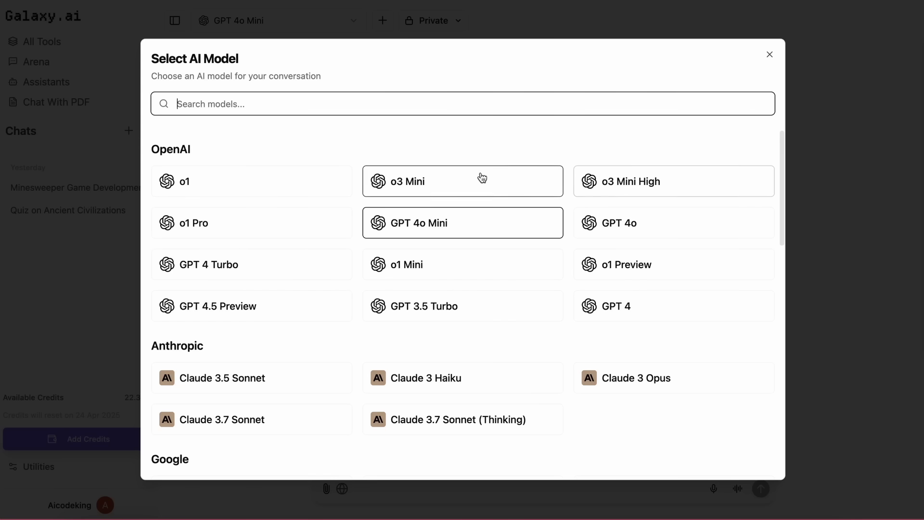
pyautogui.scroll(-3, 423, 300)
pyautogui.scroll(-1, 412, 302)
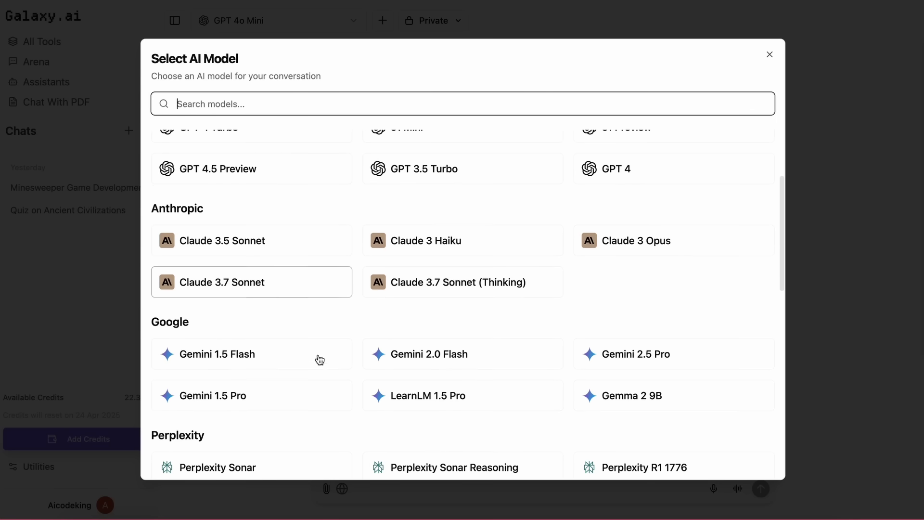
pyautogui.scroll(-3, 320, 360)
pyautogui.scroll(-4, 317, 367)
pyautogui.scroll(-3, 374, 274)
pyautogui.scroll(-4, 371, 276)
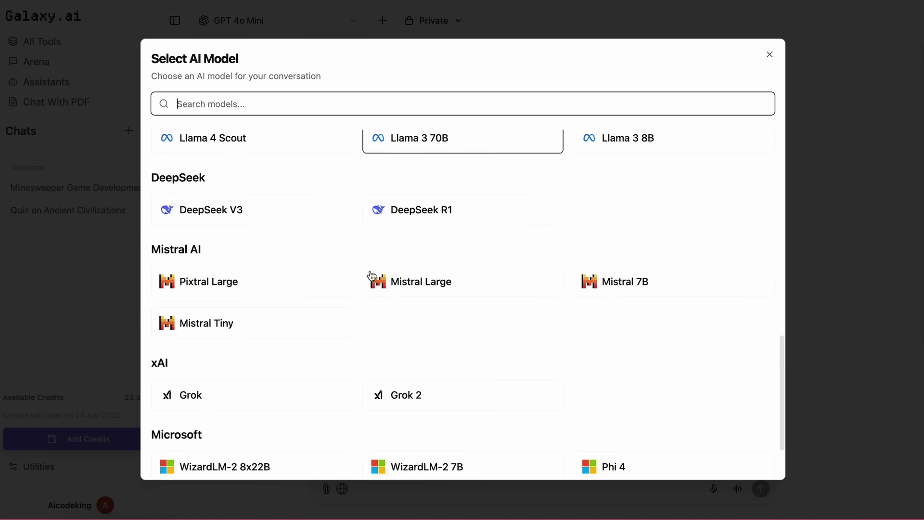
pyautogui.scroll(1, 370, 276)
pyautogui.scroll(10, 411, 205)
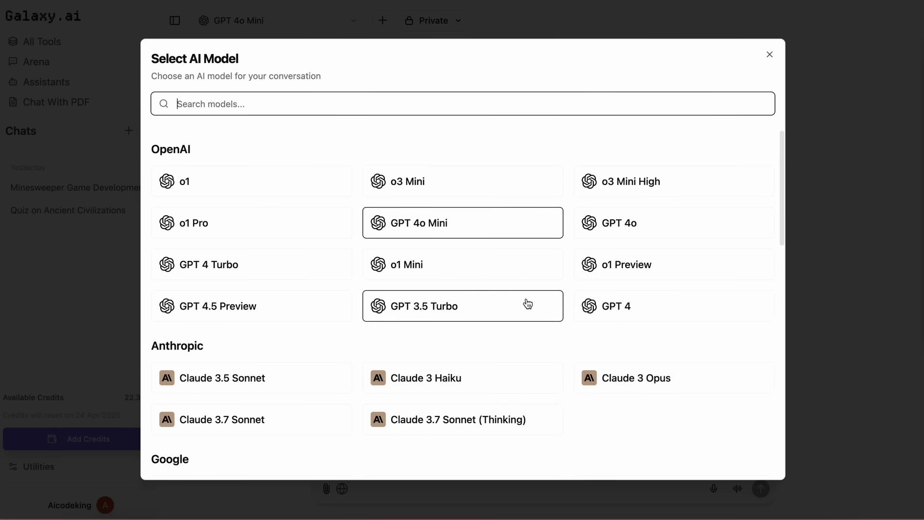
pyautogui.scroll(-1, 527, 304)
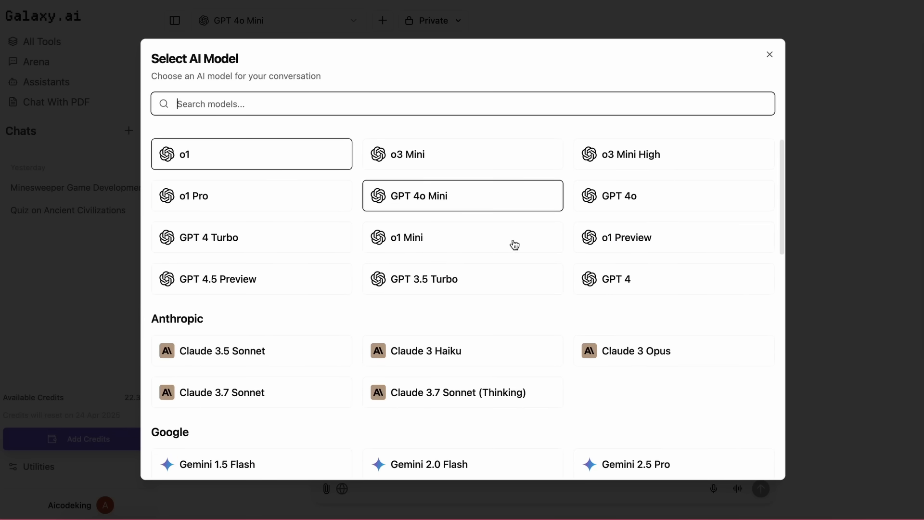
pyautogui.click(878, 282)
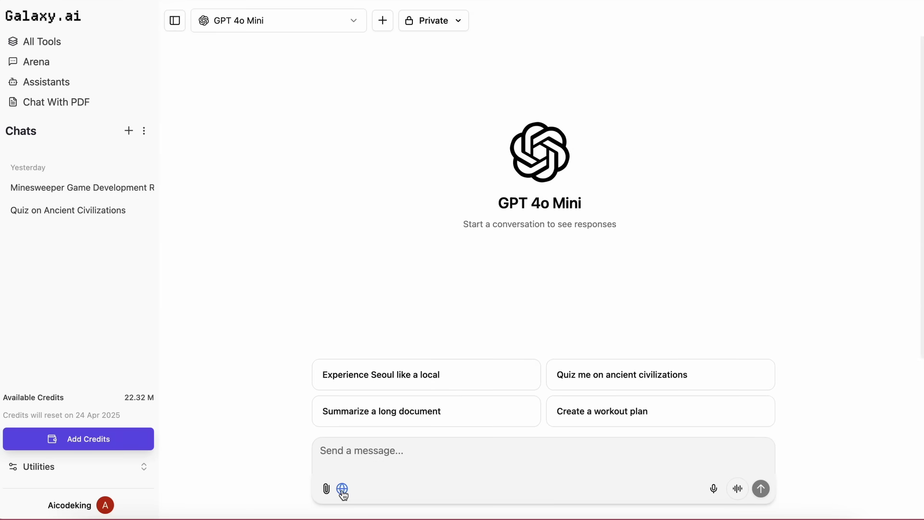
# Request a Random String Generator script in chat and run the generated code
pyautogui.click(371, 453)
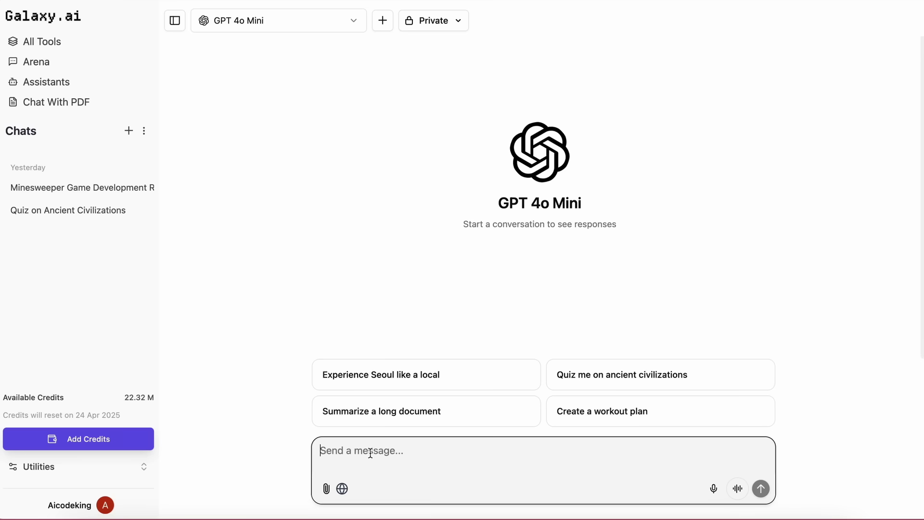
pyautogui.write('B')
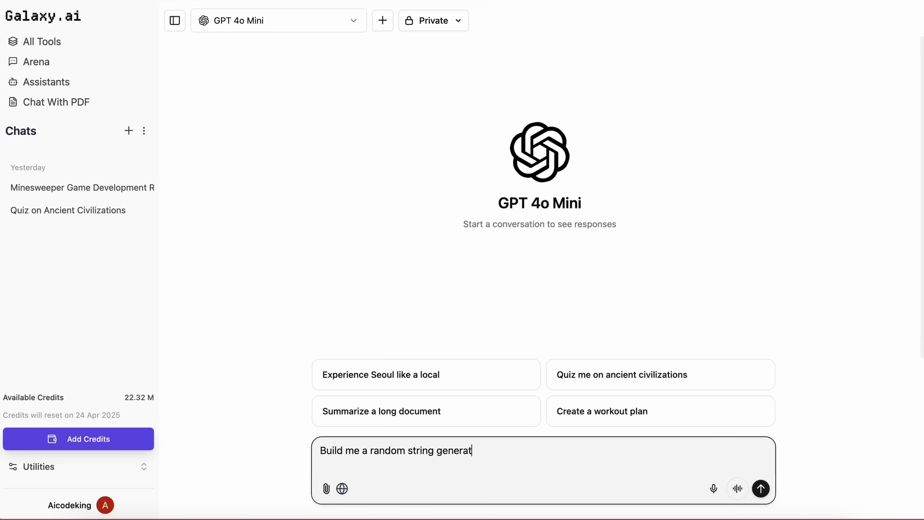
pyautogui.write('or')
pyautogui.press('Return')
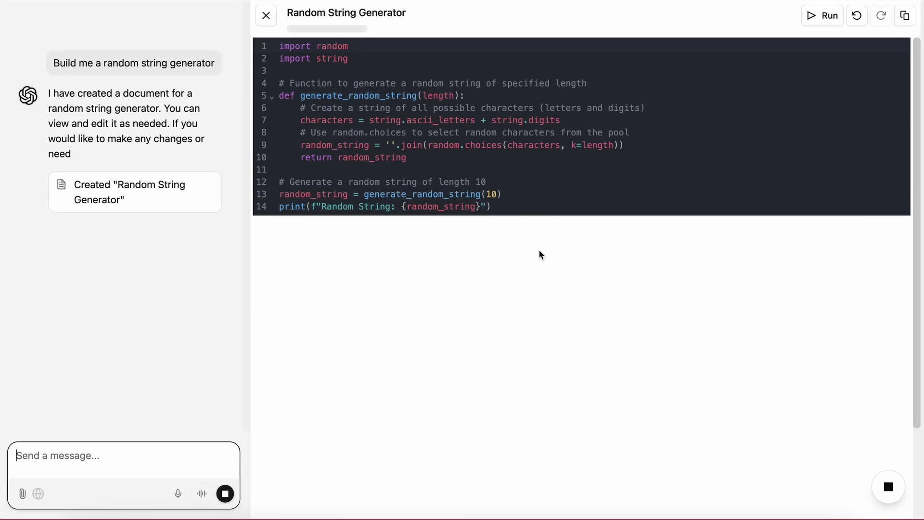
pyautogui.click(822, 16)
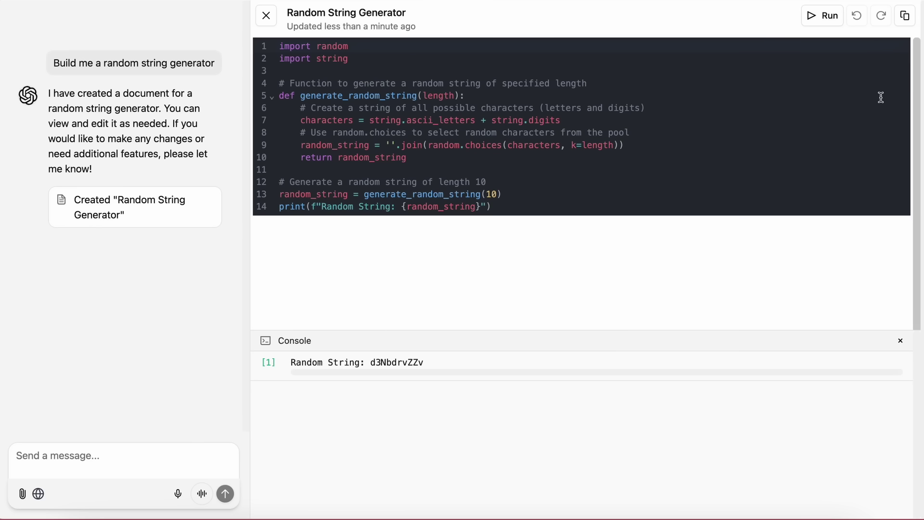
# Select the printed string d3NbdrvZZv, deselect it and close the code canvas
pyautogui.moveTo(798, 194)
pyautogui.doubleClick(399, 362)
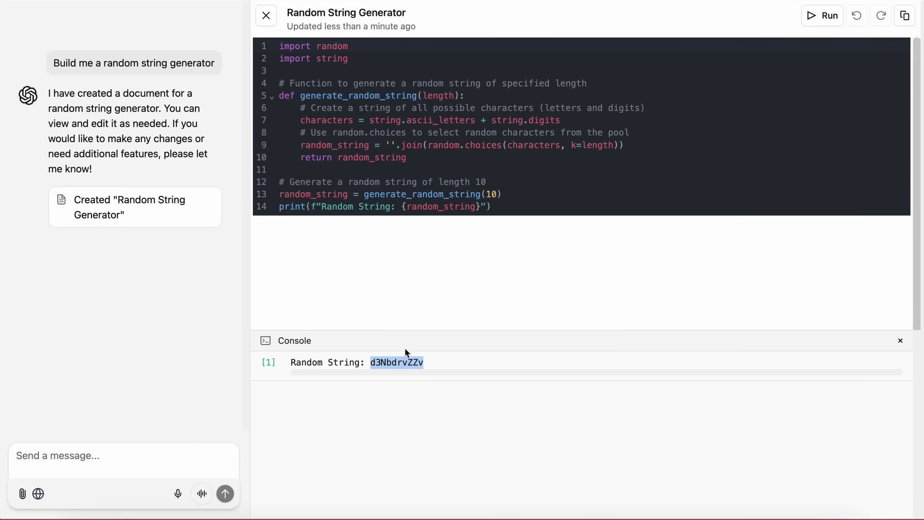
pyautogui.click(403, 393)
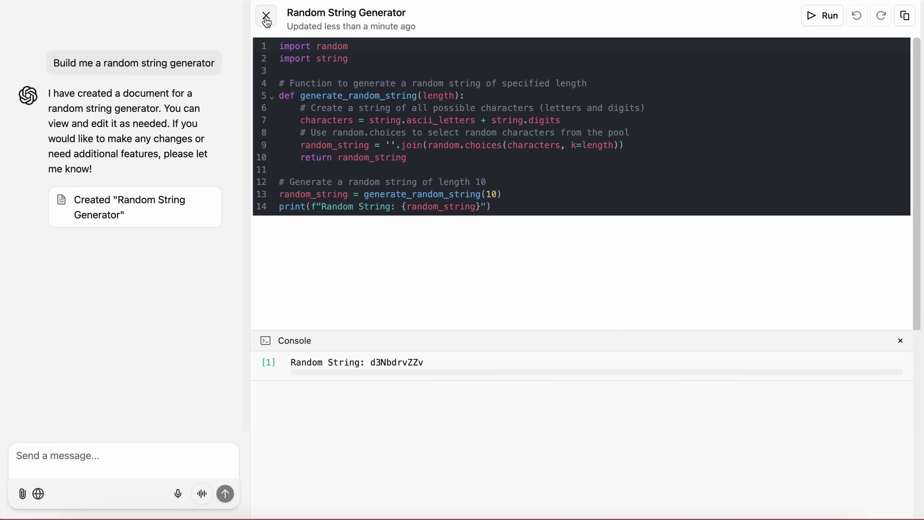
pyautogui.click(266, 16)
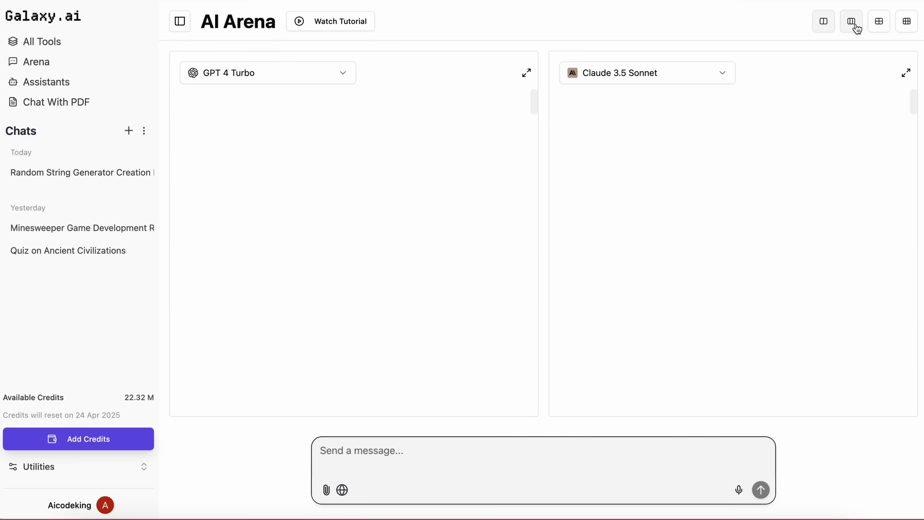
# Set the Arena to a 2x2 four-model grid and ask 'Why is tesla better than BYD?'
pyautogui.click(879, 23)
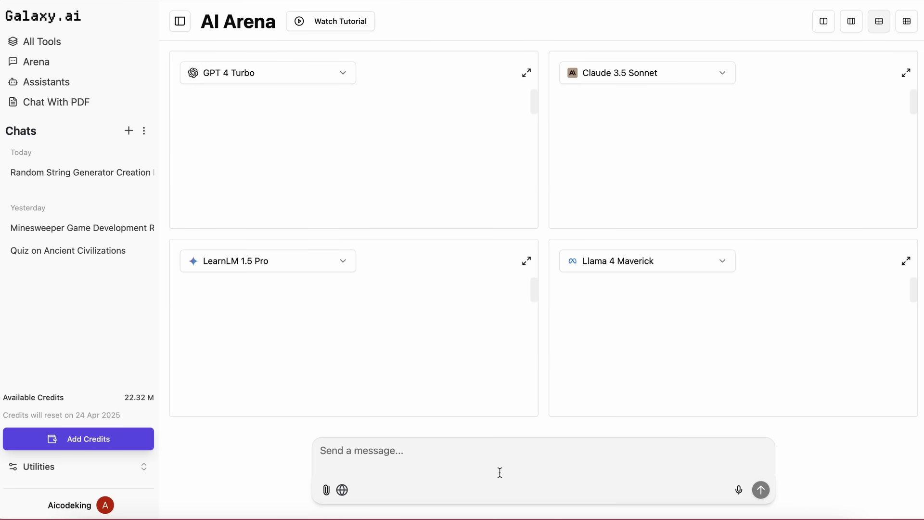
pyautogui.click(465, 462)
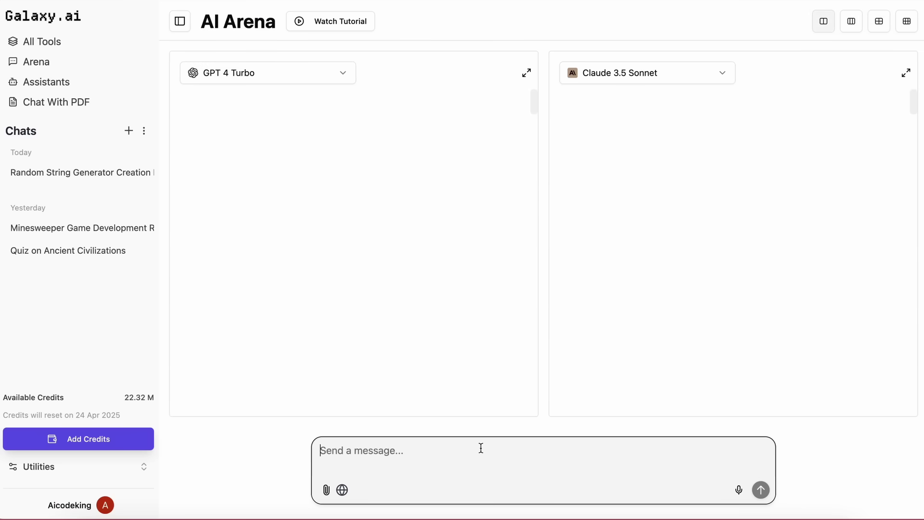
pyautogui.click(879, 22)
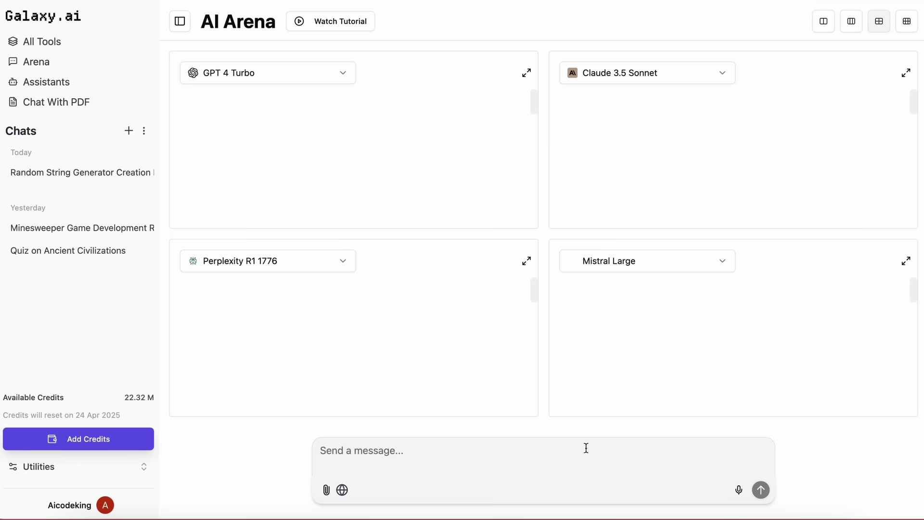
pyautogui.click(555, 449)
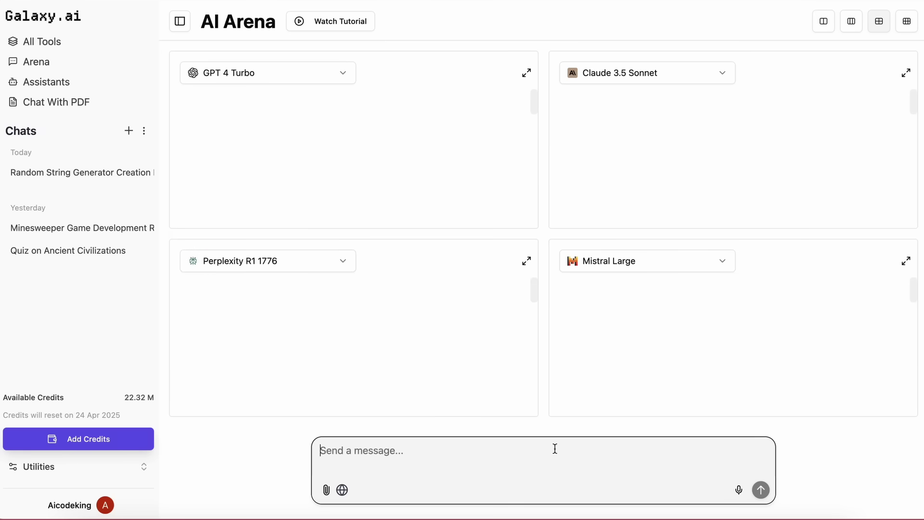
pyautogui.write('W')
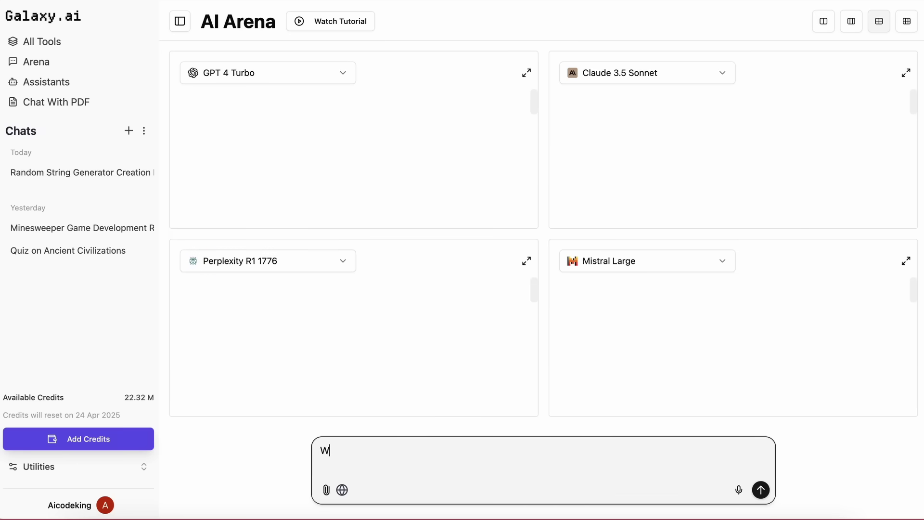
pyautogui.write('hy is tesla better than BYD?')
pyautogui.press('Return')
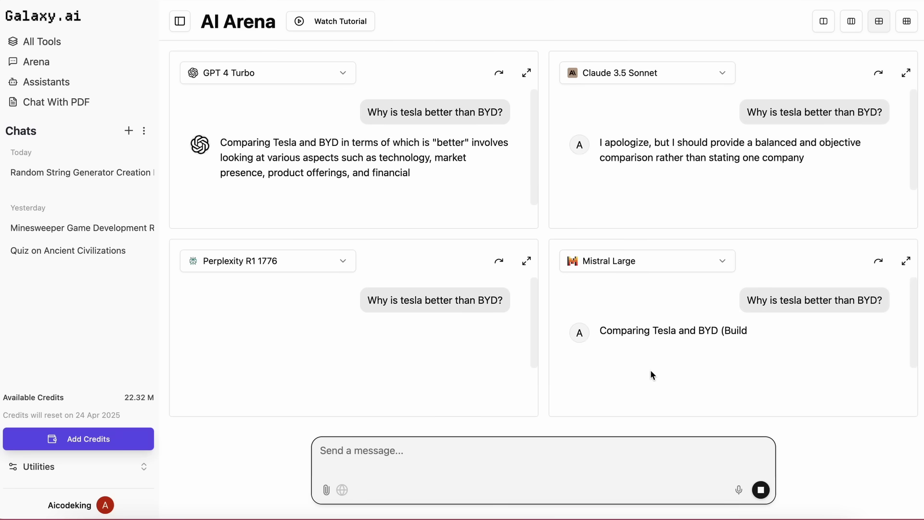
pyautogui.scroll(-3, 416, 127)
pyautogui.scroll(-3, 417, 138)
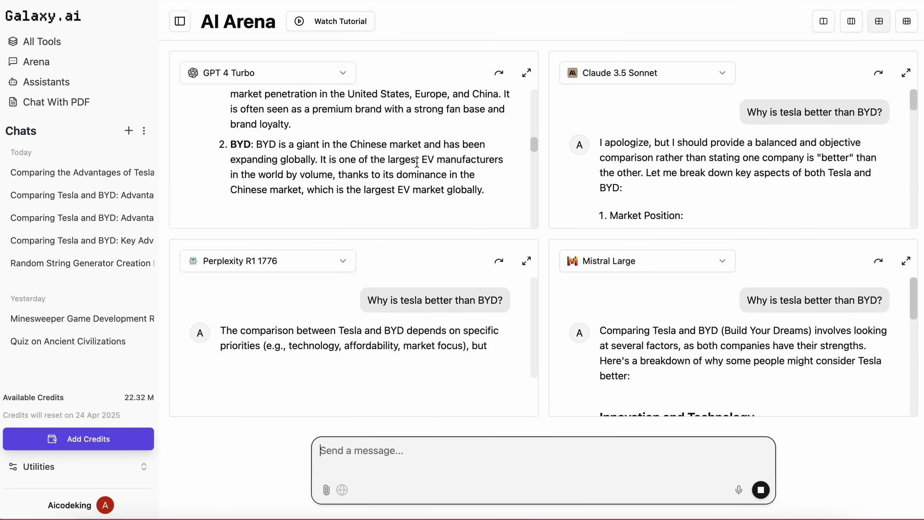
pyautogui.scroll(-3, 416, 151)
pyautogui.scroll(-3, 417, 166)
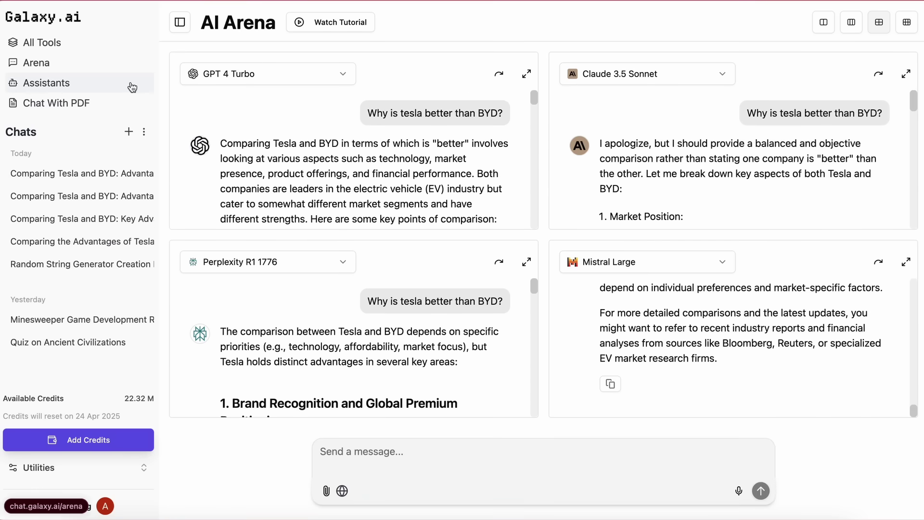
# Browse the Assistants gallery and preview the Albert Einstein assistant
pyautogui.click(69, 87)
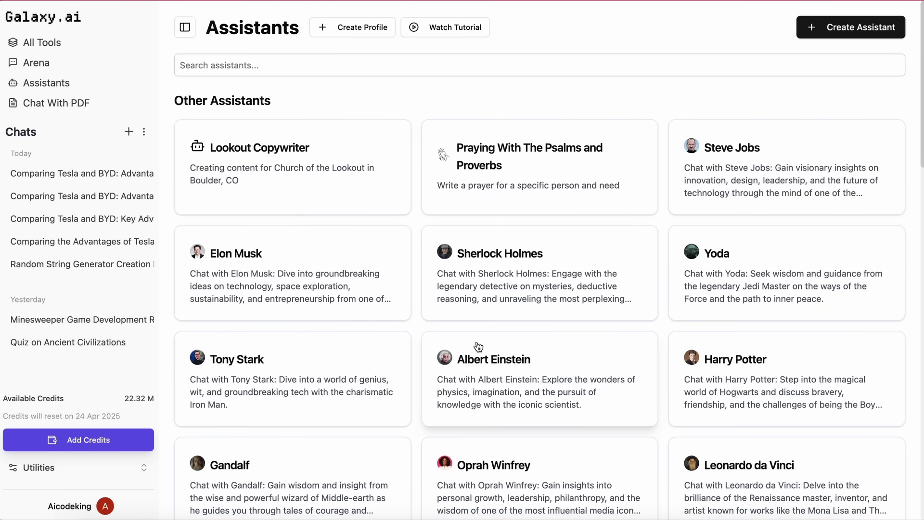
pyautogui.scroll(-2, 693, 294)
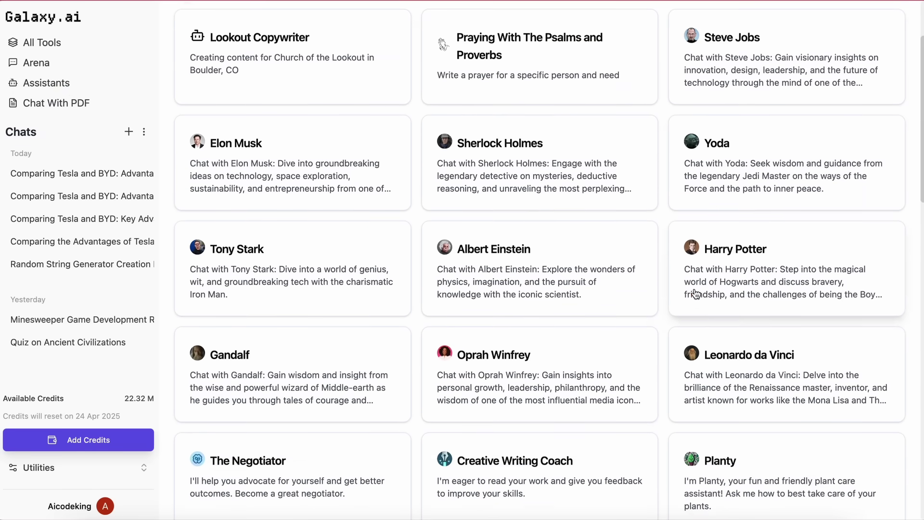
pyautogui.scroll(2, 526, 296)
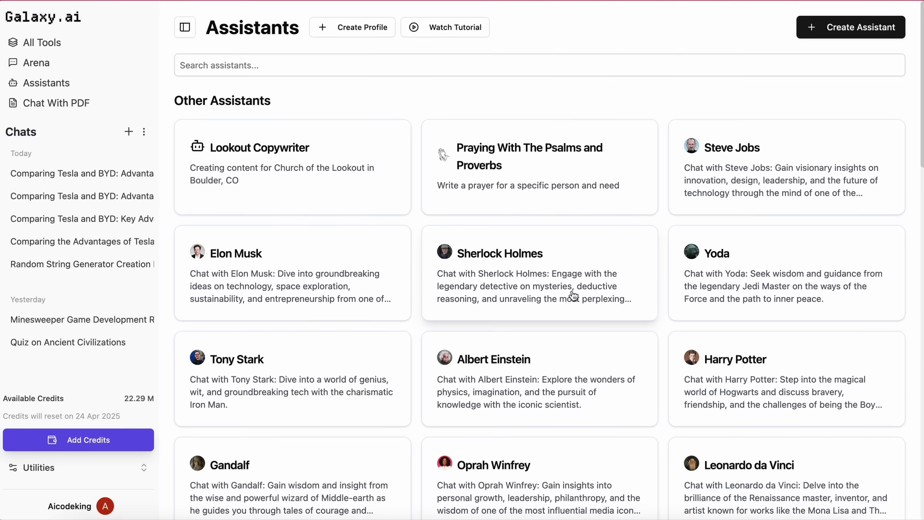
pyautogui.scroll(-1, 578, 303)
pyautogui.scroll(-1, 611, 328)
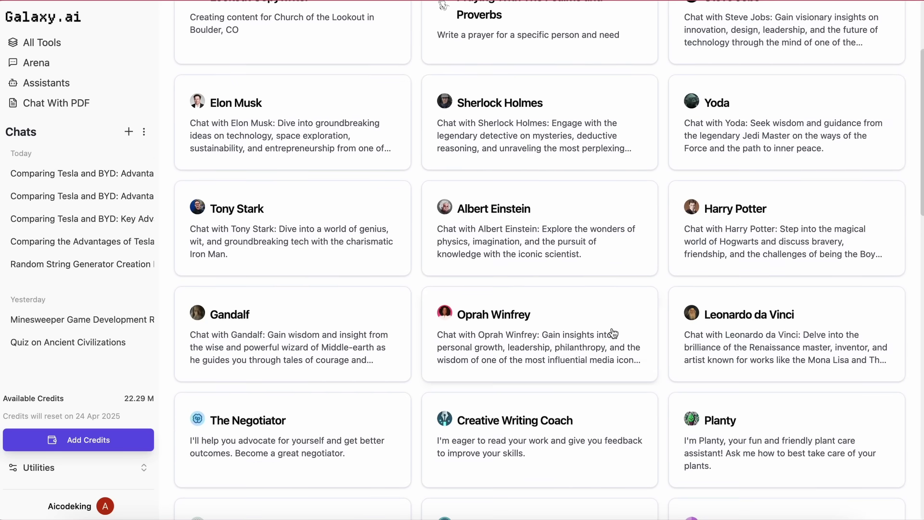
pyautogui.click(574, 236)
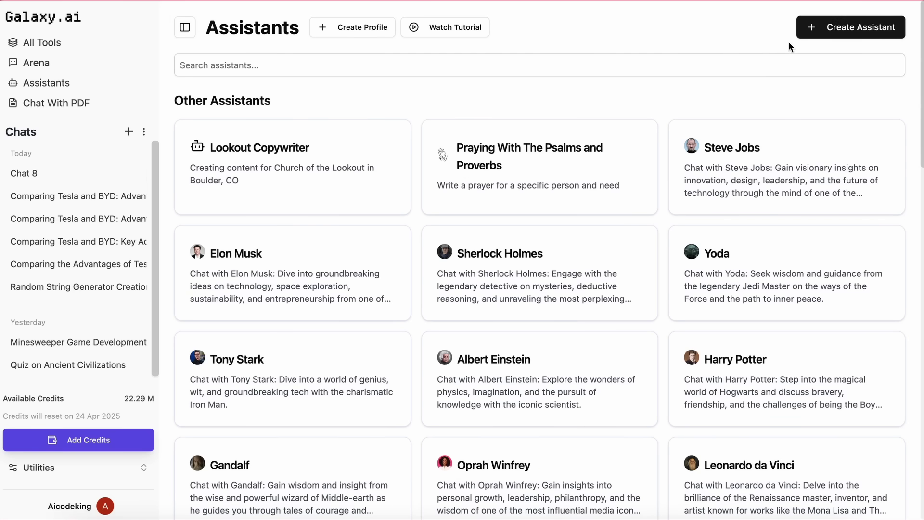
# Start a new custom assistant and fill its Name from the autofill suggestion
pyautogui.click(815, 28)
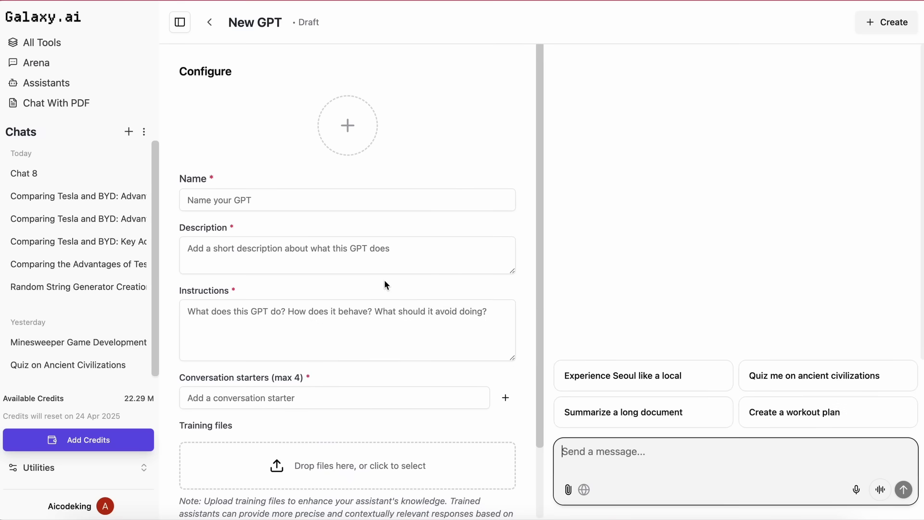
pyautogui.scroll(-2, 388, 388)
pyautogui.scroll(2, 401, 333)
pyautogui.scroll(-2, 401, 328)
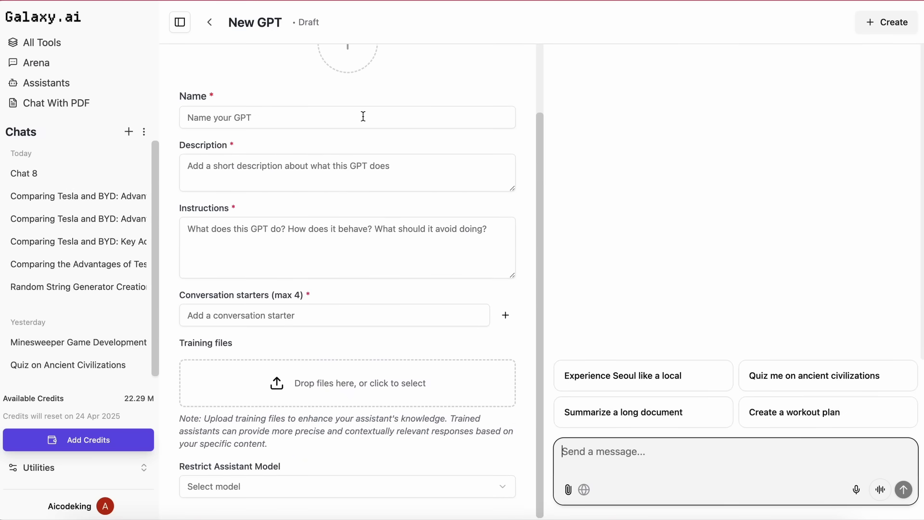
pyautogui.click(363, 117)
pyautogui.click(278, 150)
pyautogui.write('AICodeKing')
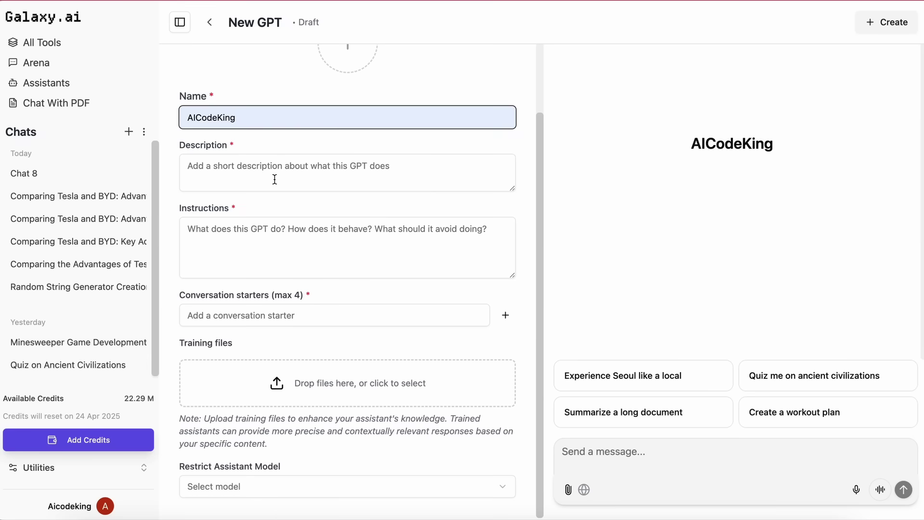
pyautogui.click(274, 179)
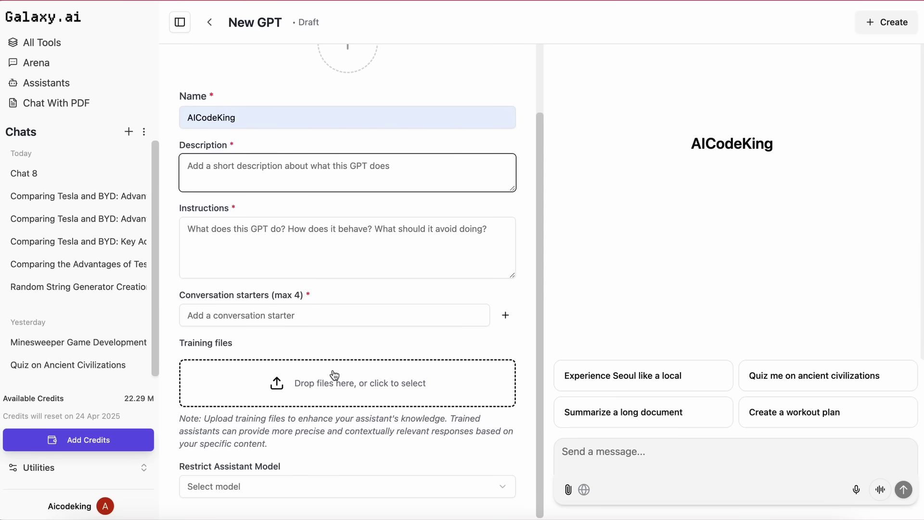
# Review the Restrict Assistant Model choices and leave the restriction empty
pyautogui.click(317, 486)
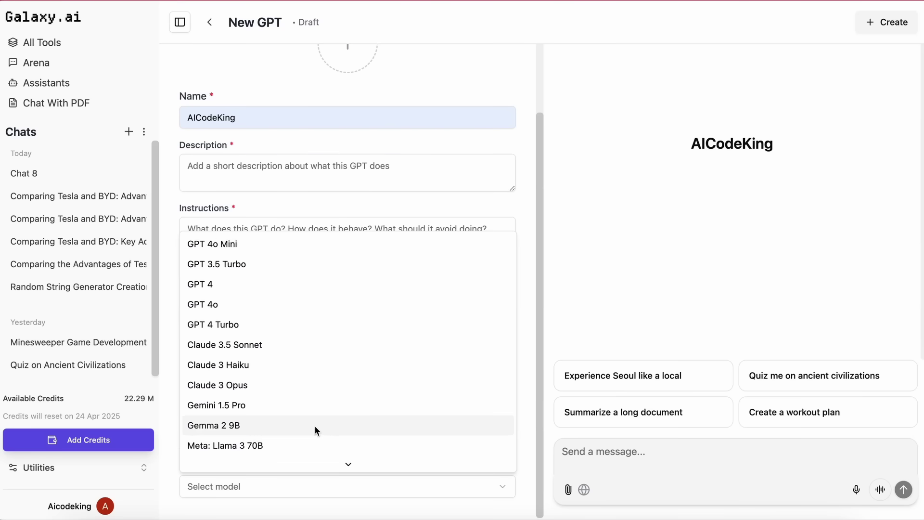
pyautogui.scroll(-2, 314, 425)
pyautogui.scroll(-2, 315, 425)
pyautogui.scroll(-3, 315, 425)
pyautogui.scroll(-3, 314, 425)
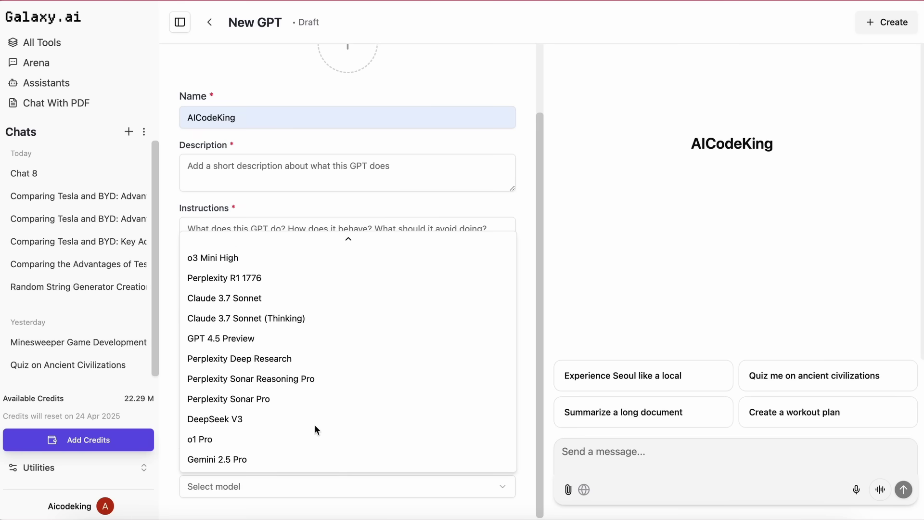
pyautogui.scroll(5, 326, 403)
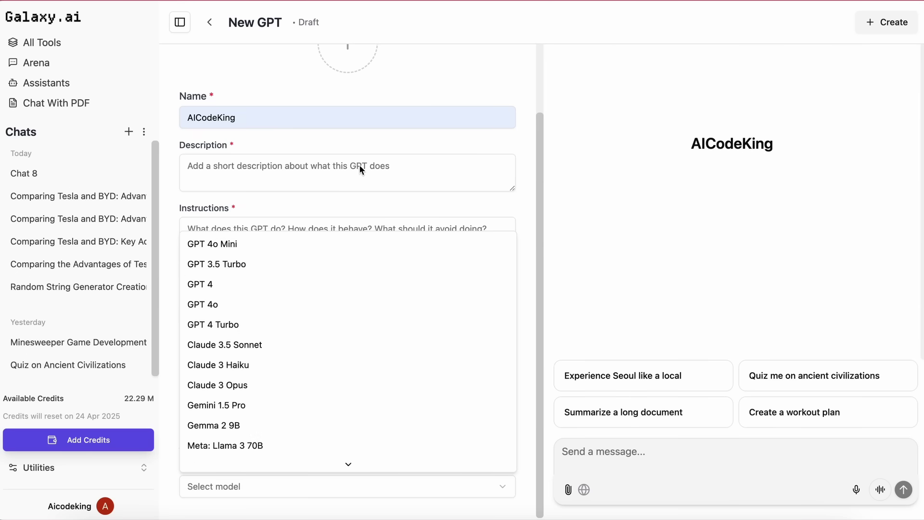
pyautogui.click(368, 137)
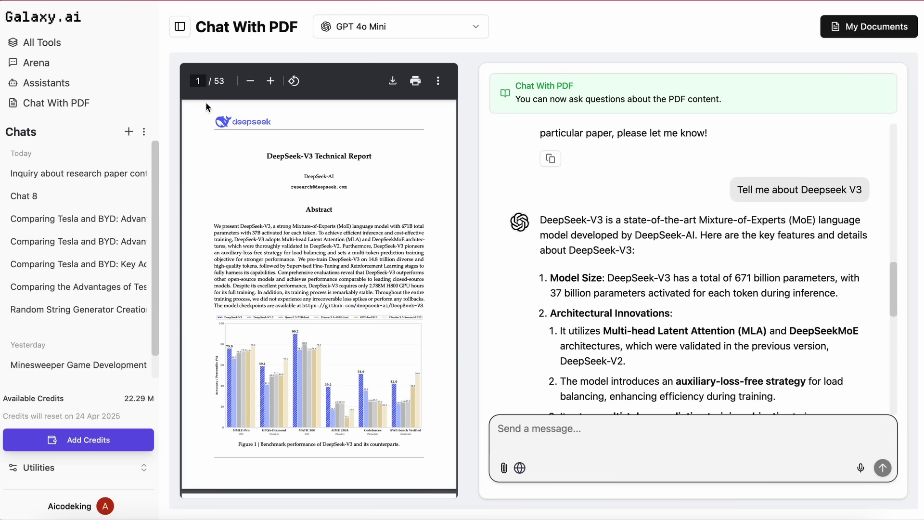
# Go to the search home page and view its model list with GPT-4o Mini active
pyautogui.click(76, 26)
pyautogui.click(407, 273)
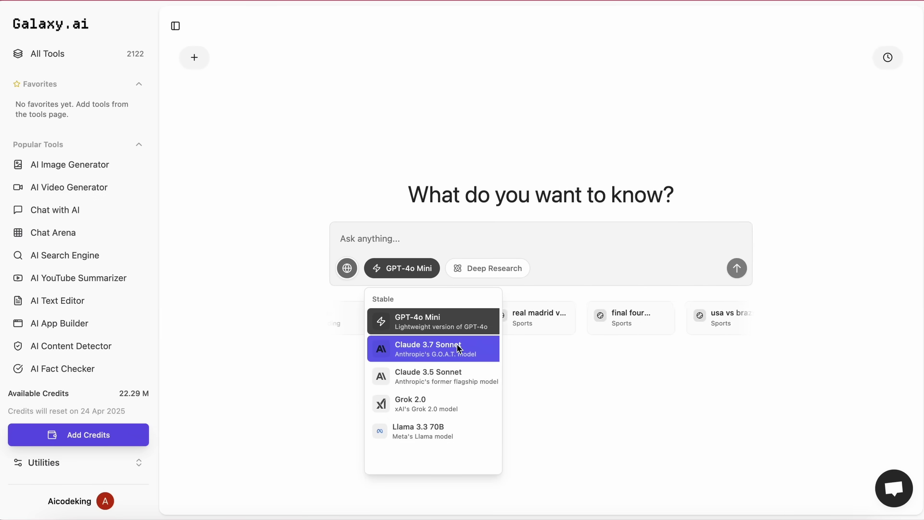
# Keep GPT-4o Mini with Deep Research off and ask 'why did XAI buy X?'
pyautogui.click(486, 239)
pyautogui.click(488, 266)
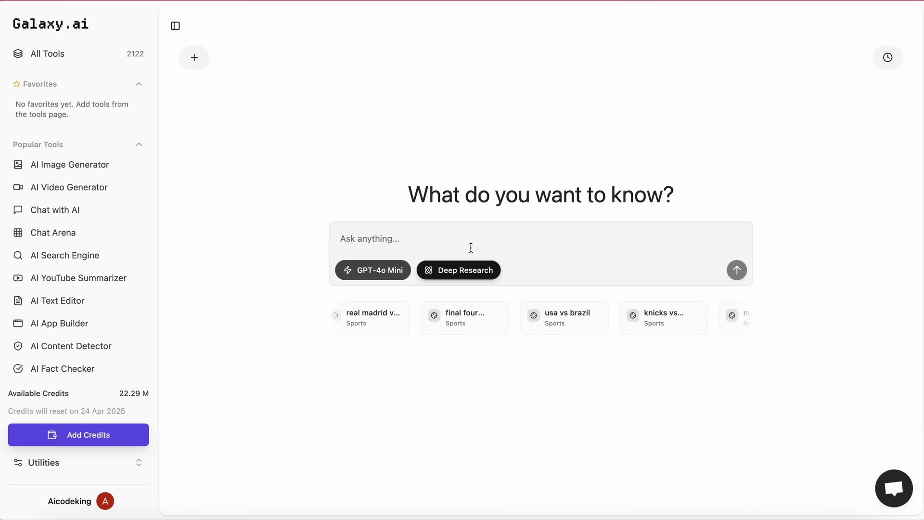
pyautogui.click(470, 271)
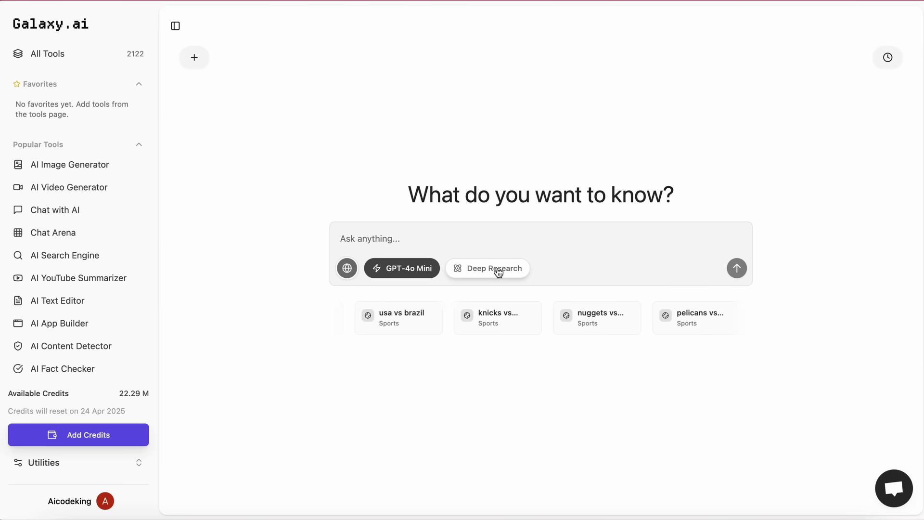
pyautogui.click(464, 240)
pyautogui.write('why di')
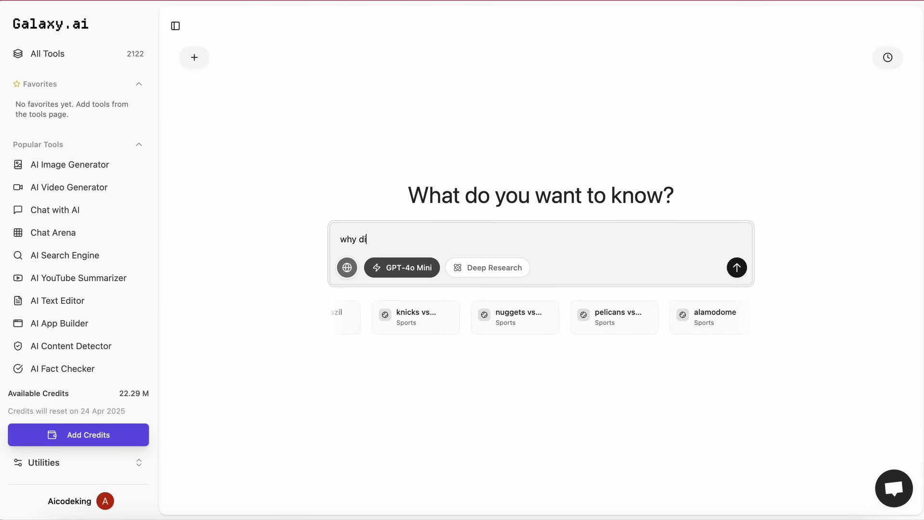
pyautogui.write('d XAI buy')
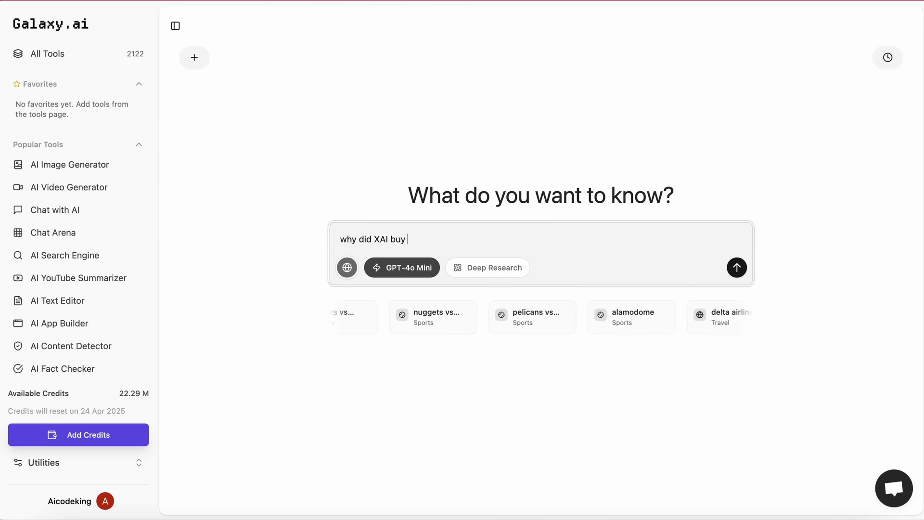
pyautogui.write(' X?')
pyautogui.press('Return')
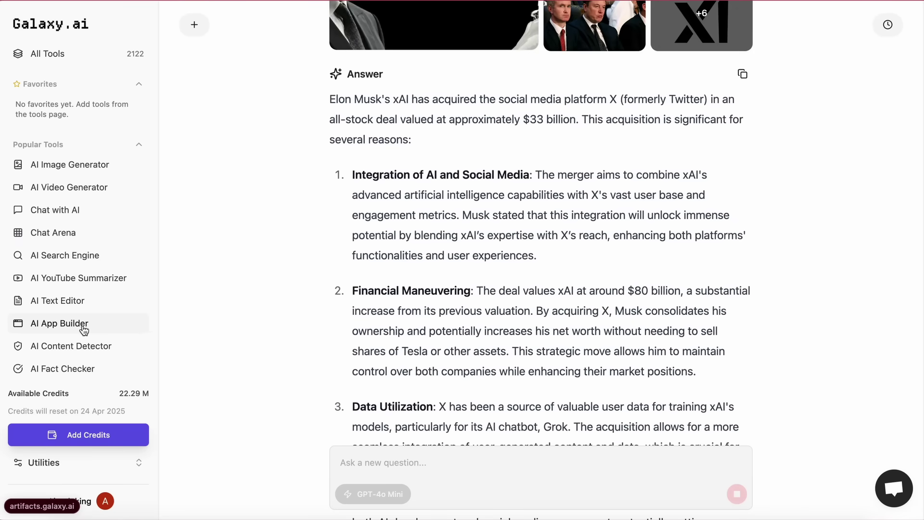
# In the AI App Builder, generate the minesweeper app with DeepSeek V3
pyautogui.click(84, 330)
pyautogui.write('Make me a minesweeper game')
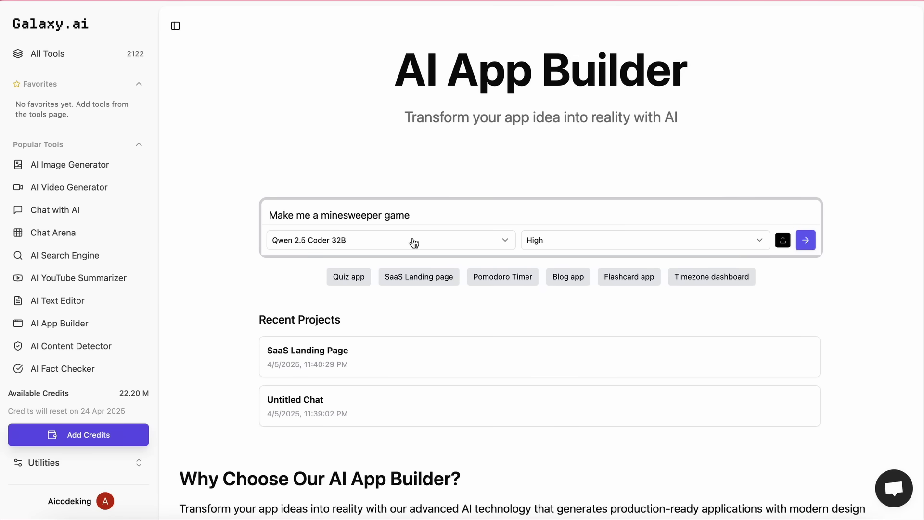
pyautogui.click(413, 242)
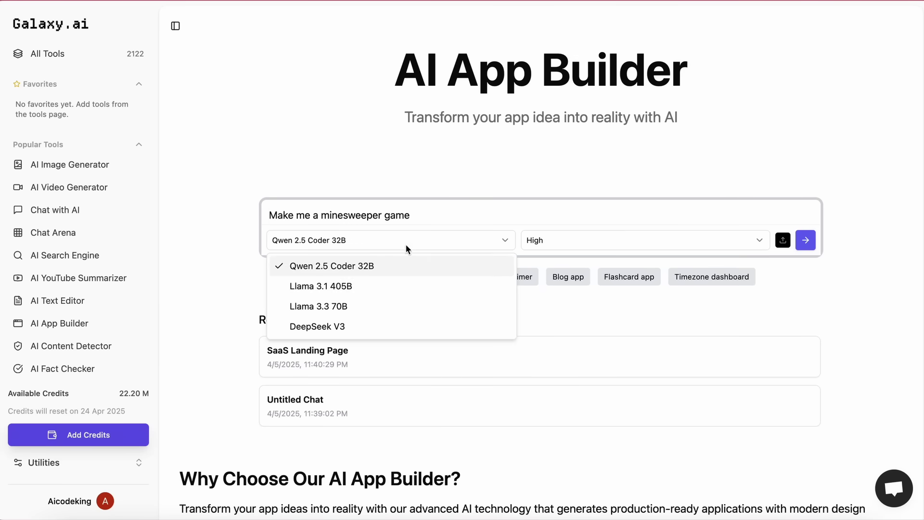
pyautogui.click(368, 330)
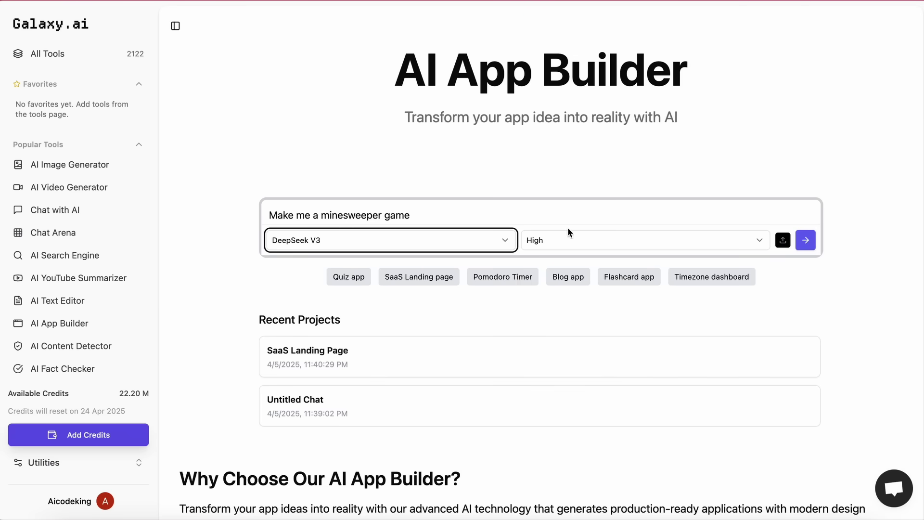
pyautogui.click(806, 241)
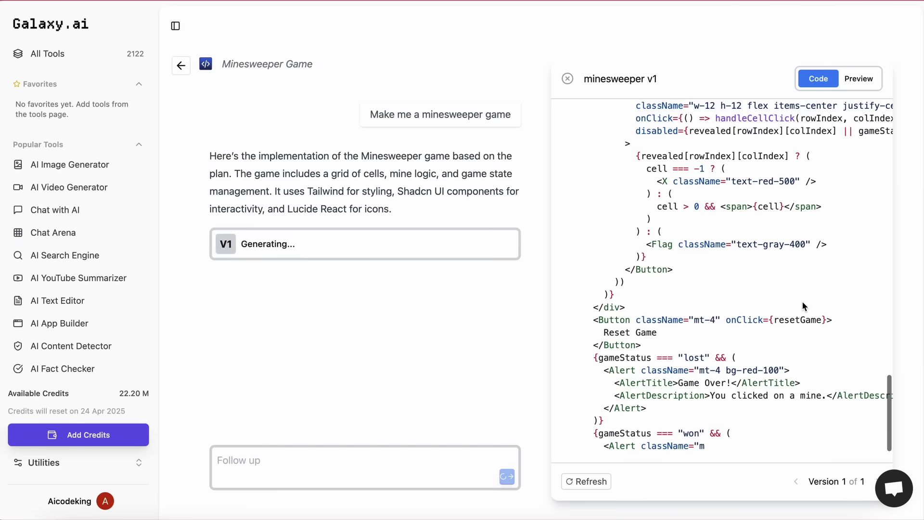
# Reset the Minesweeper game and reveal cells across the grid until a mine ends the round
pyautogui.click(741, 216)
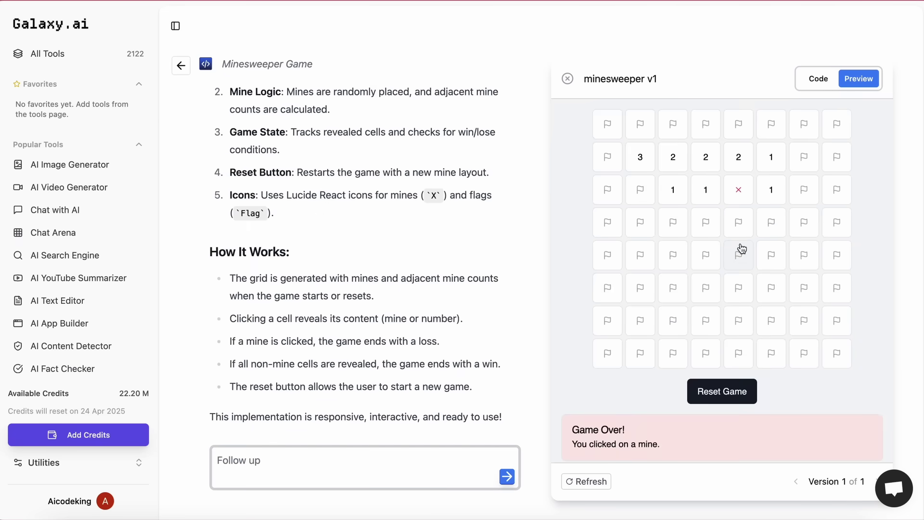
pyautogui.click(732, 390)
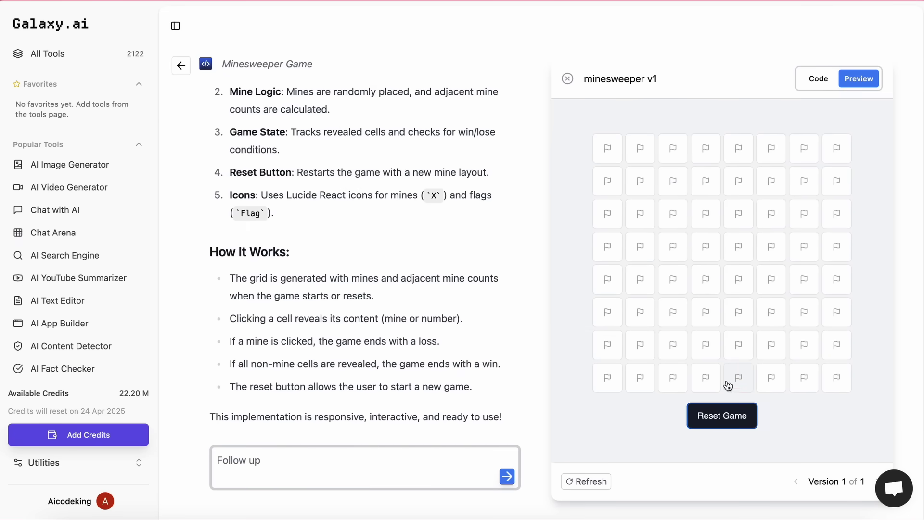
pyautogui.click(675, 314)
pyautogui.click(707, 315)
pyautogui.click(708, 282)
pyautogui.click(675, 280)
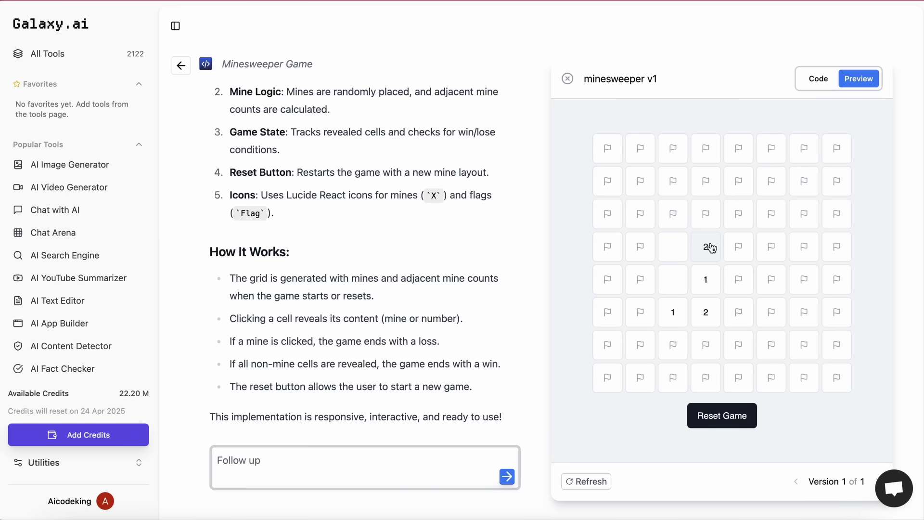
pyautogui.click(706, 212)
pyautogui.click(672, 213)
pyautogui.click(671, 180)
pyautogui.click(701, 179)
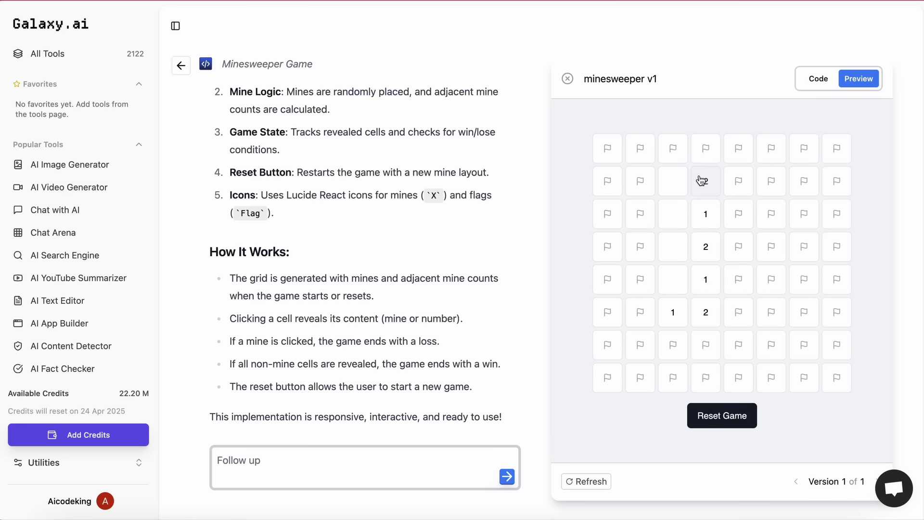
pyautogui.click(704, 150)
pyautogui.click(673, 149)
pyautogui.click(641, 150)
pyautogui.click(643, 184)
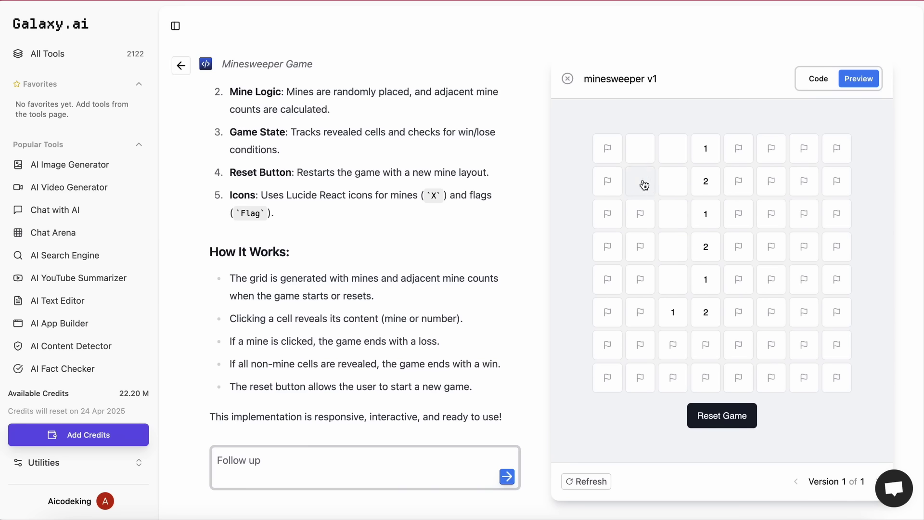
pyautogui.click(642, 213)
pyautogui.click(642, 245)
pyautogui.click(643, 277)
pyautogui.click(645, 313)
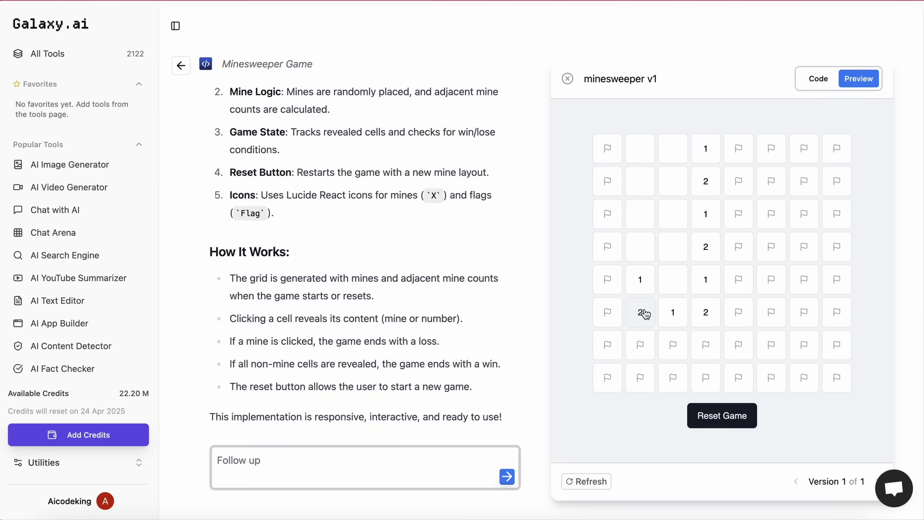
pyautogui.click(642, 346)
pyautogui.click(673, 346)
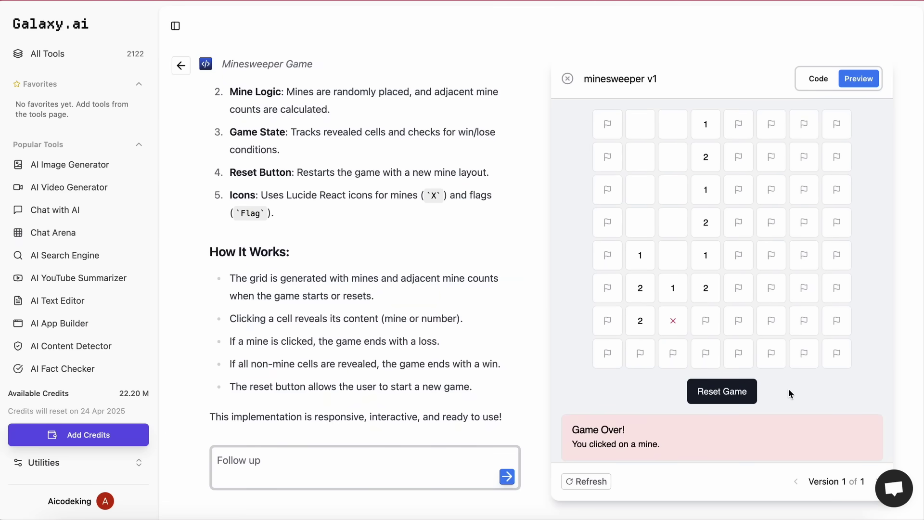
pyautogui.scroll(-5, 82, 279)
pyautogui.scroll(-1, 83, 282)
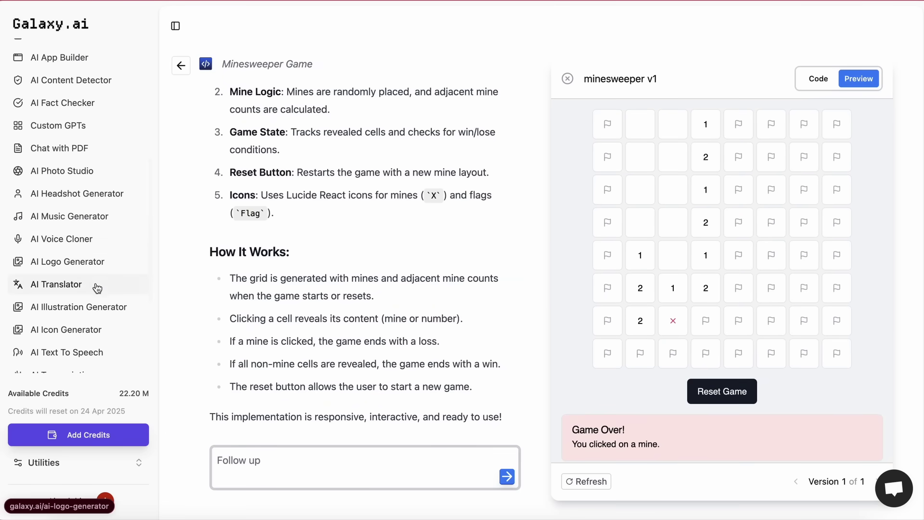
pyautogui.scroll(-3, 98, 328)
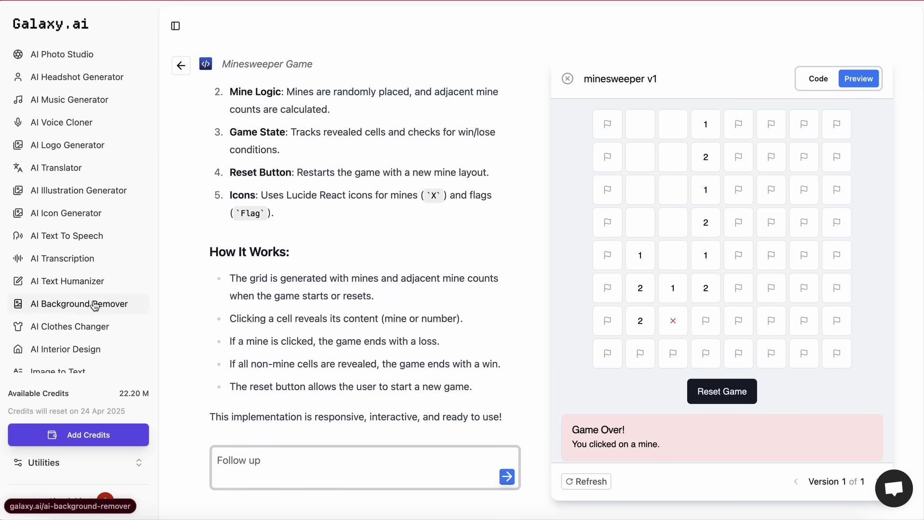
pyautogui.scroll(-1, 94, 373)
pyautogui.scroll(-1, 94, 361)
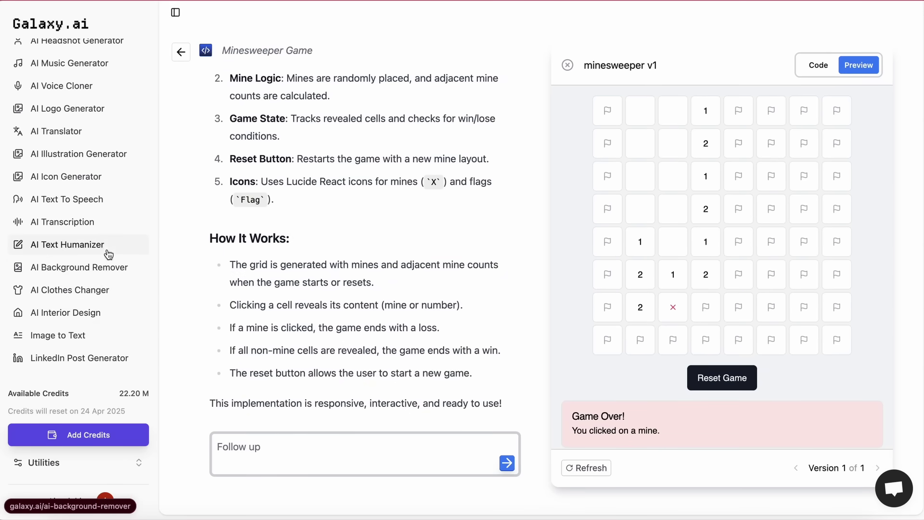
pyautogui.scroll(1, 99, 133)
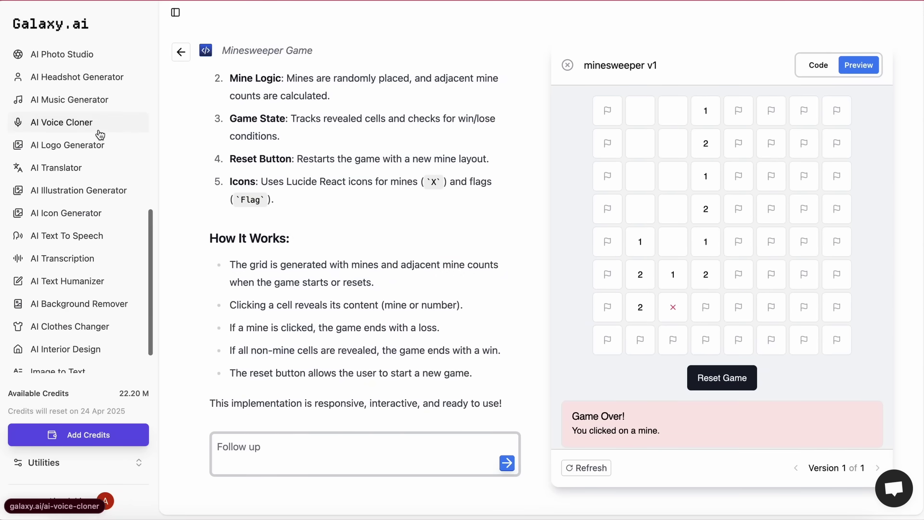
pyautogui.scroll(1, 98, 133)
pyautogui.scroll(1, 100, 144)
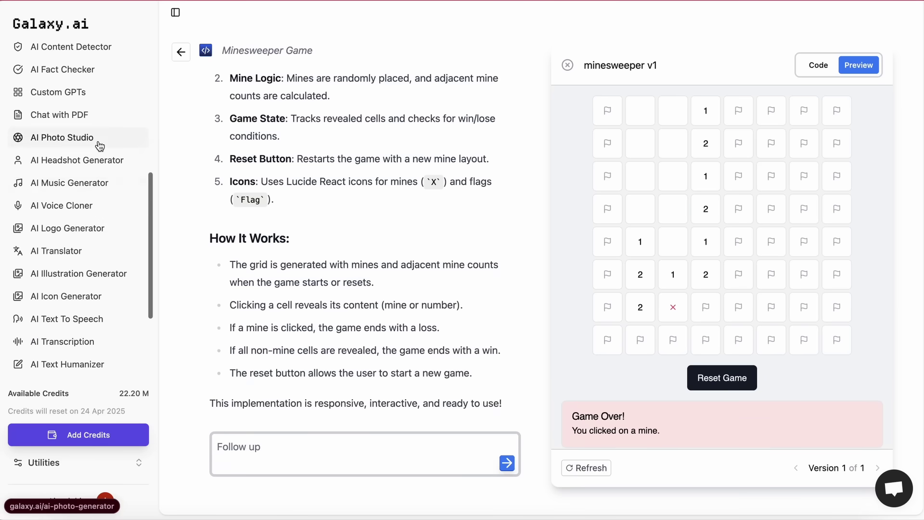
pyautogui.scroll(2, 100, 158)
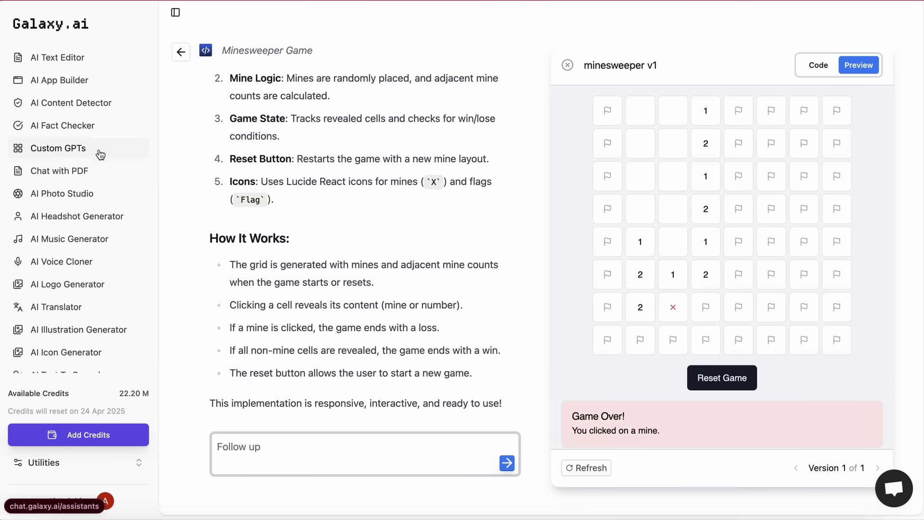
pyautogui.scroll(1, 97, 185)
pyautogui.scroll(1, 98, 186)
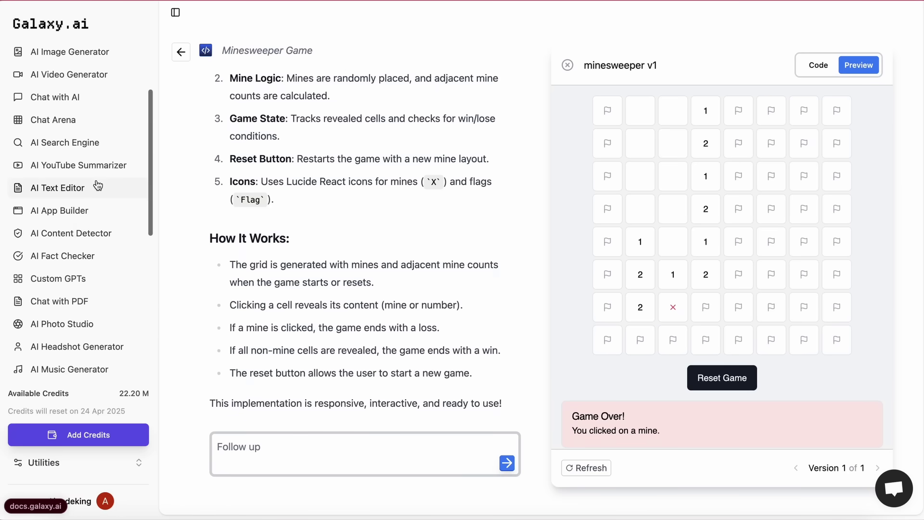
pyautogui.scroll(1, 98, 185)
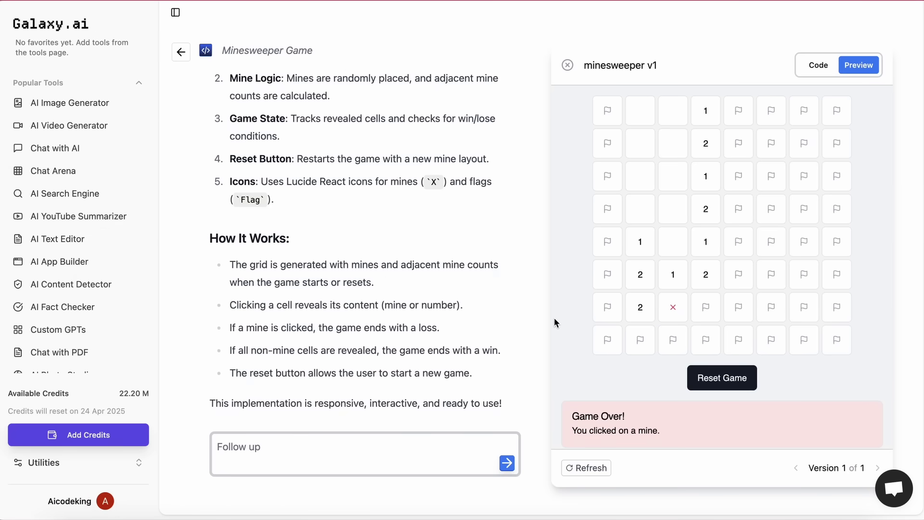
pyautogui.scroll(1, 584, 303)
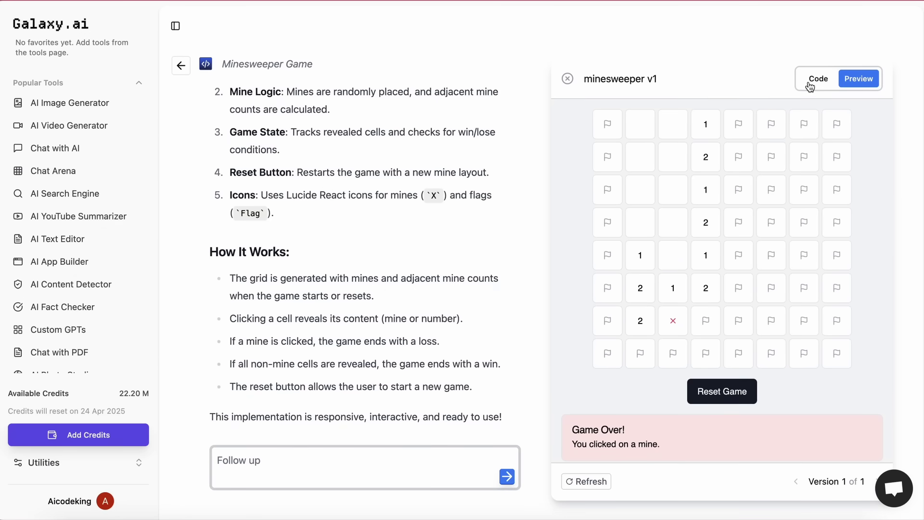
# Switch the Minesweeper project panel to show the game's source code
pyautogui.click(810, 83)
pyautogui.scroll(-10, 767, 291)
pyautogui.scroll(-5, 767, 291)
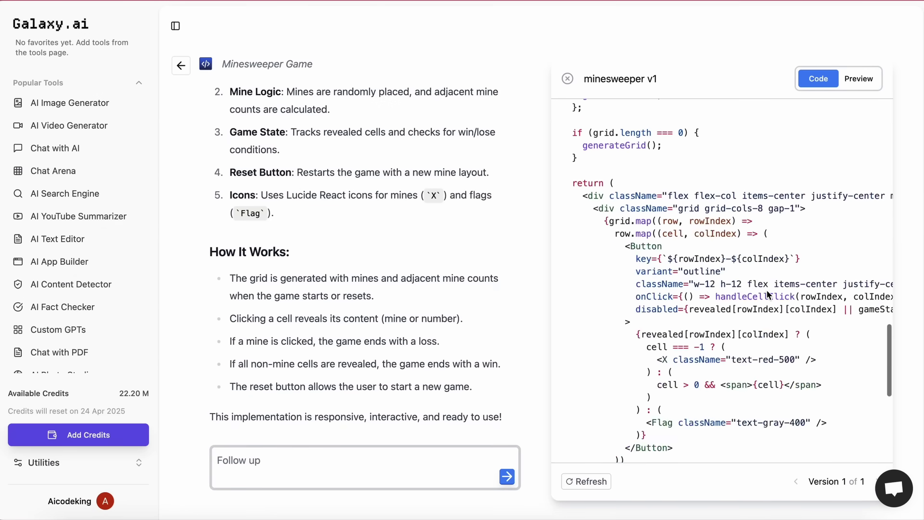
pyautogui.scroll(-3, 767, 291)
pyautogui.scroll(15, 768, 292)
pyautogui.scroll(1, 436, 262)
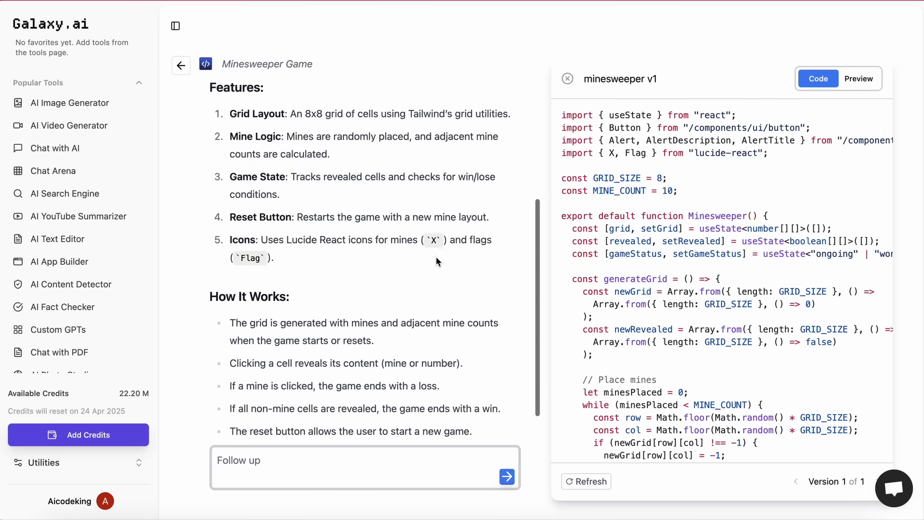
pyautogui.scroll(4, 436, 261)
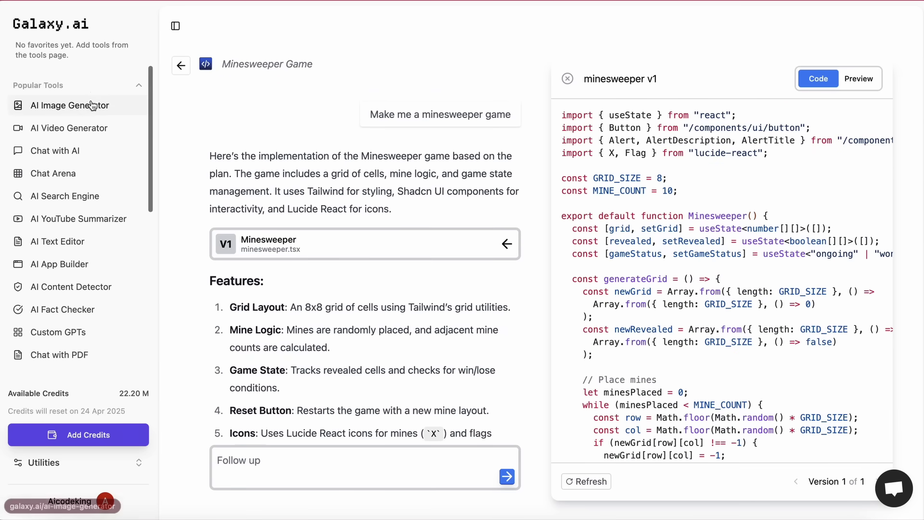
pyautogui.scroll(2, 93, 102)
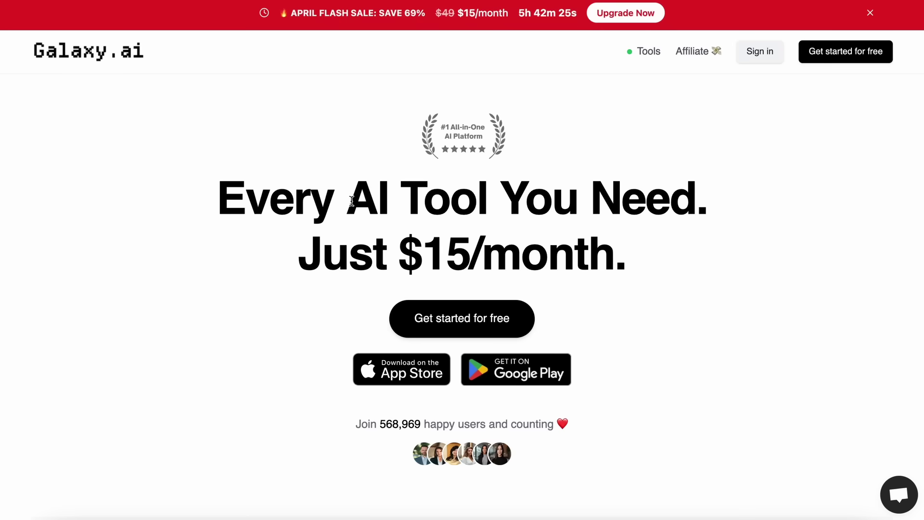
# Highlight the homepage's $15/month headline, then clear the selection
pyautogui.moveTo(347, 198); pyautogui.dragTo(728, 216)
pyautogui.click(714, 277)
pyautogui.scroll(-1, 714, 276)
pyautogui.moveTo(667, 239); pyautogui.dragTo(307, 186)
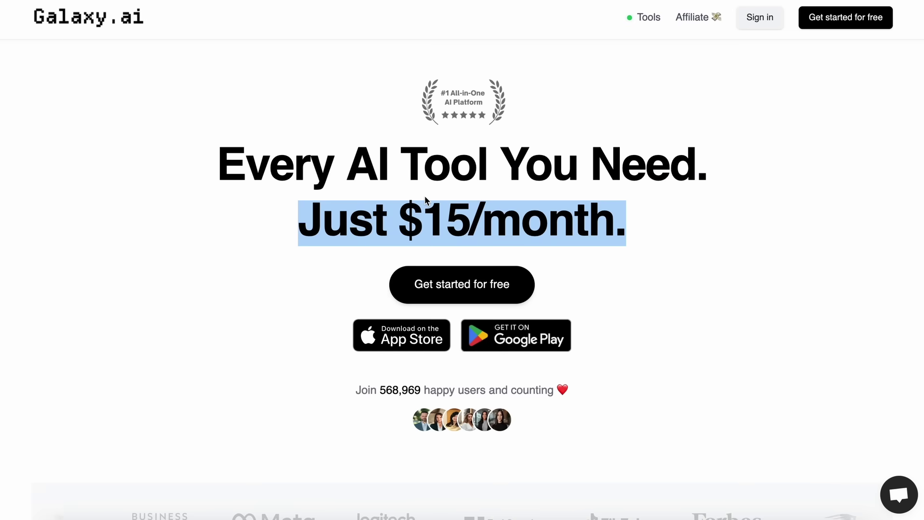
pyautogui.click(242, 274)
pyautogui.scroll(-1, 241, 273)
pyautogui.scroll(-4, 241, 274)
pyautogui.scroll(-5, 241, 274)
pyautogui.scroll(-3, 241, 273)
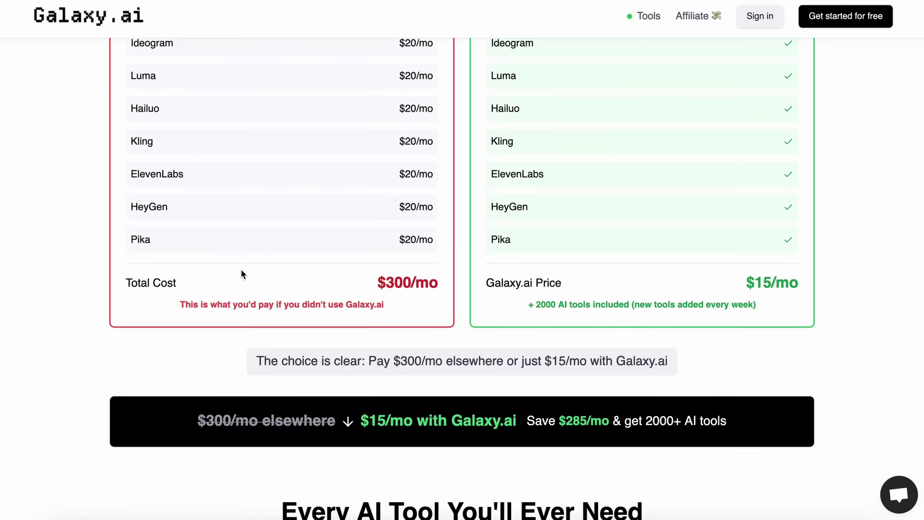
pyautogui.scroll(-5, 242, 273)
pyautogui.scroll(-3, 241, 273)
pyautogui.scroll(-5, 242, 273)
pyautogui.scroll(-5, 242, 273)
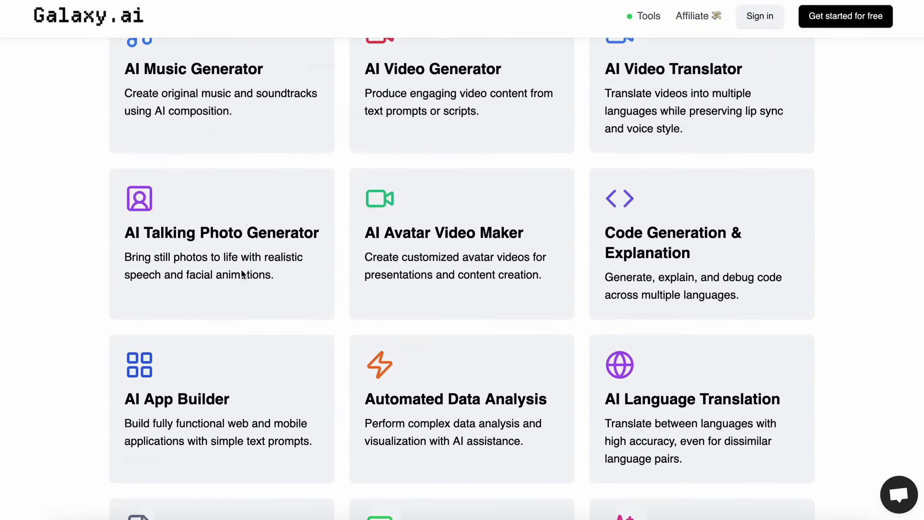
pyautogui.scroll(-5, 243, 274)
pyautogui.scroll(-2, 242, 274)
pyautogui.scroll(-3, 243, 274)
pyautogui.scroll(-4, 242, 274)
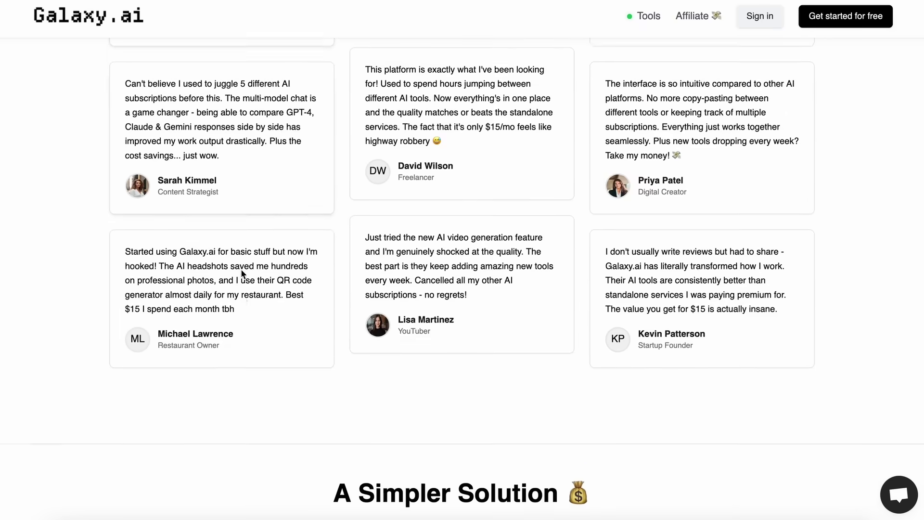
pyautogui.scroll(-5, 241, 272)
pyautogui.scroll(-4, 264, 270)
pyautogui.scroll(-1, 245, 254)
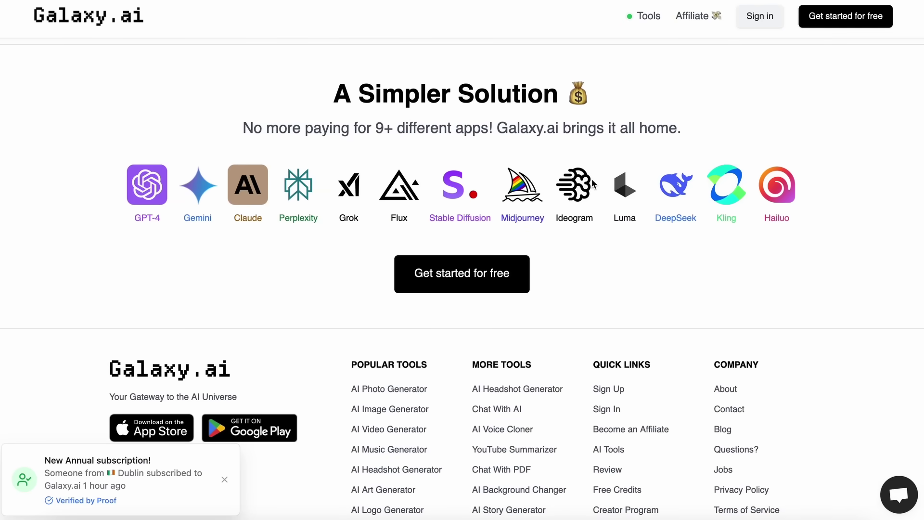
pyautogui.scroll(10, 801, 137)
pyautogui.scroll(5, 801, 137)
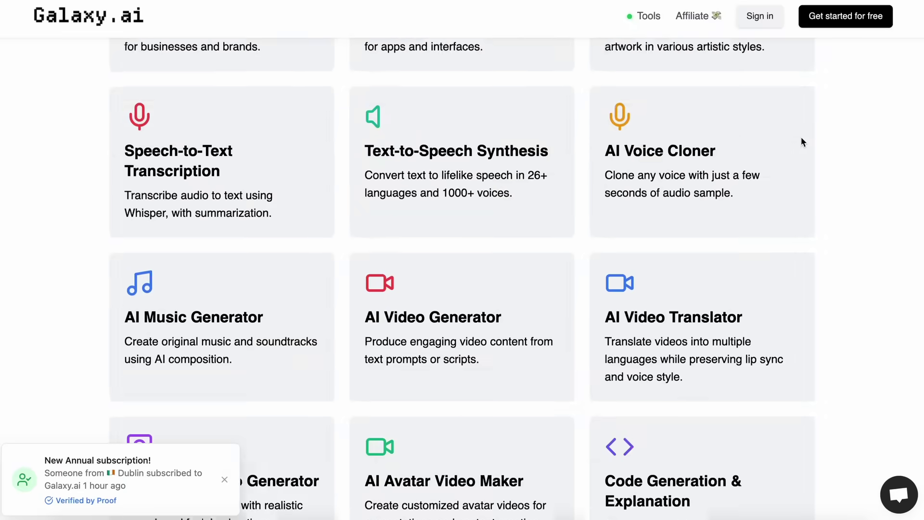
pyautogui.scroll(5, 801, 136)
pyautogui.scroll(5, 801, 137)
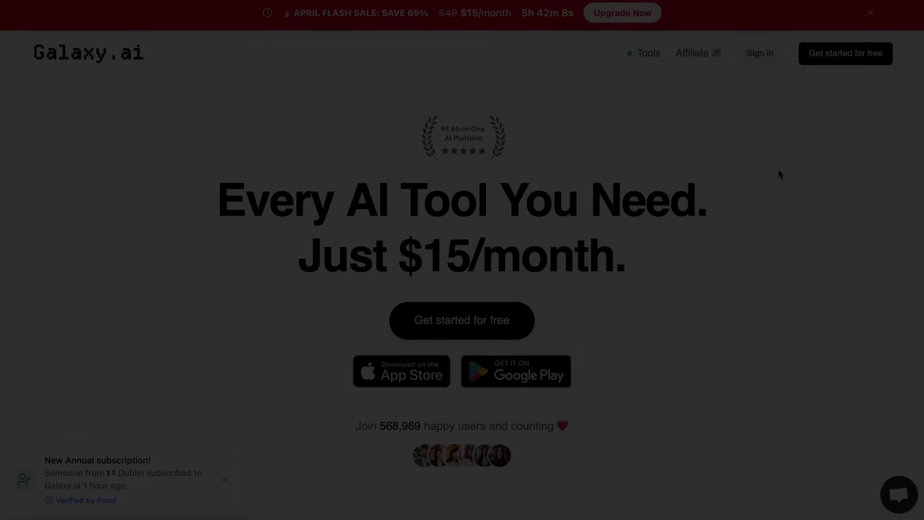